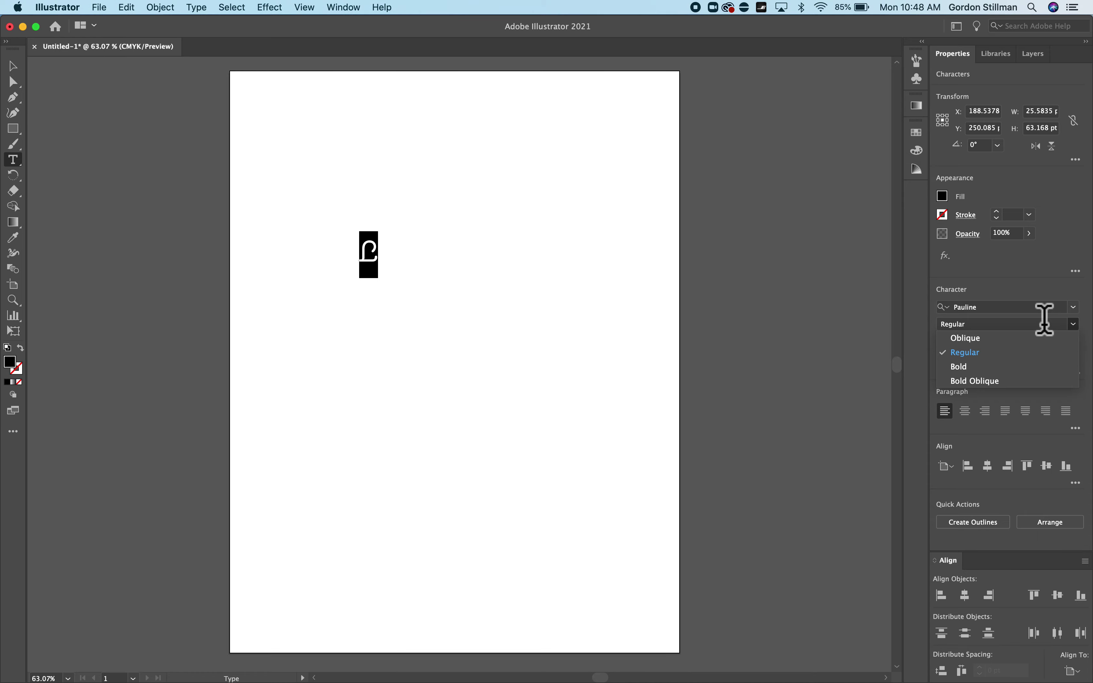
Change the selected letter L's font to Arial.
click(1080, 308)
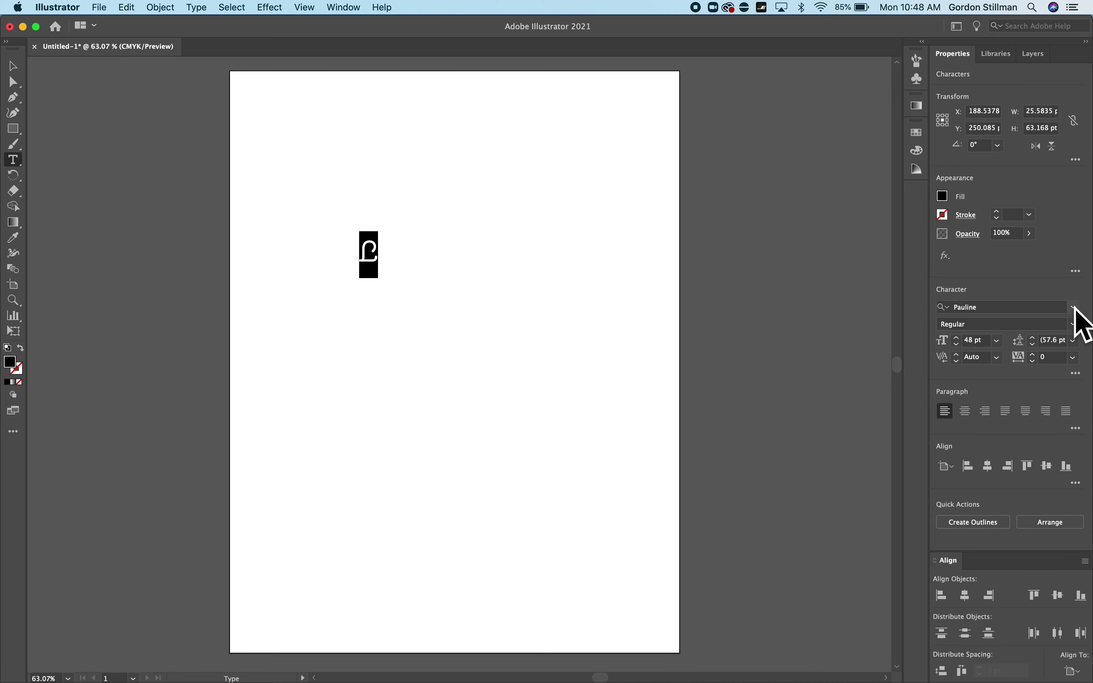
click(1076, 308)
click(871, 413)
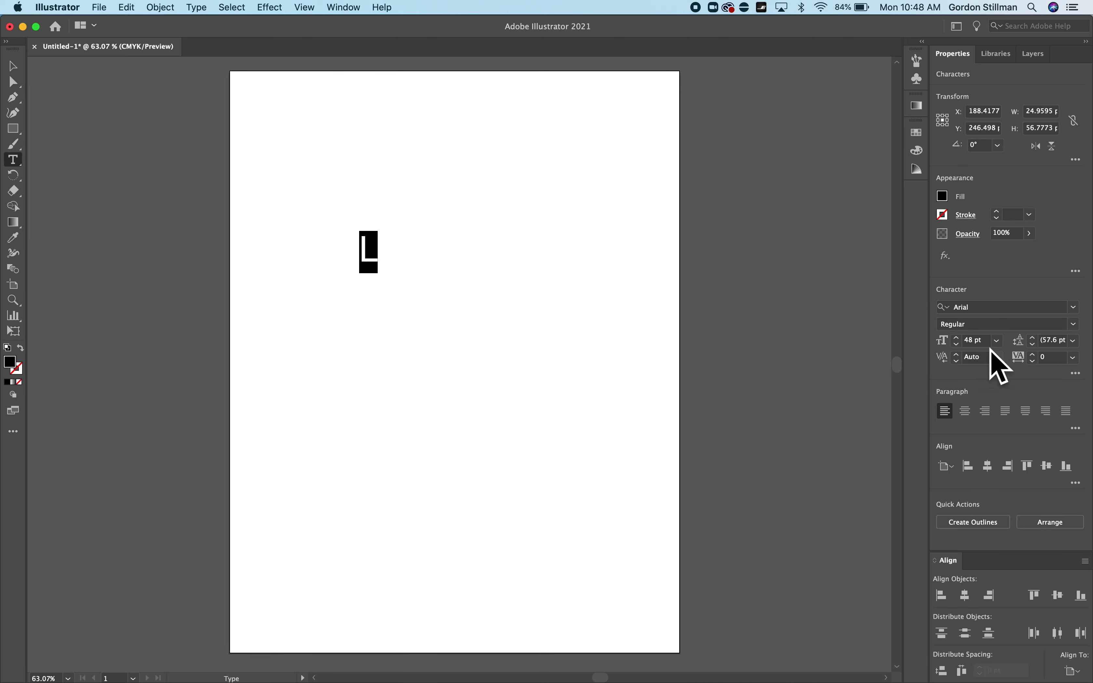
Enlarge the letter L to 109 pt and move it near the page's left edge, about halfway down.
click(13, 66)
drag(376, 255, 277, 375)
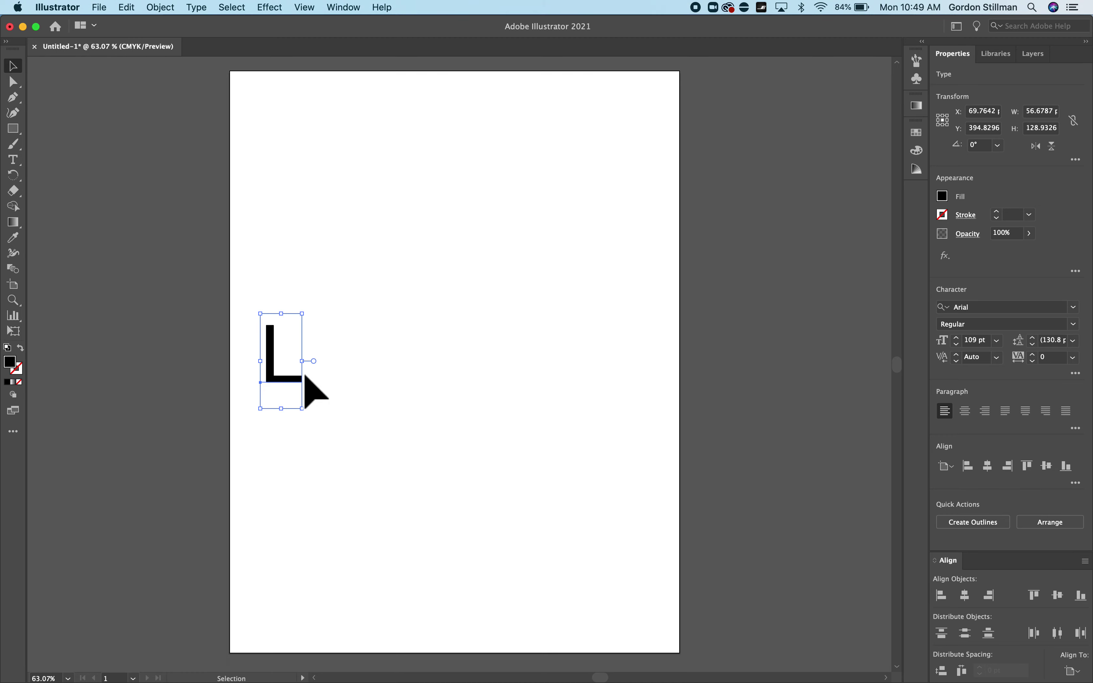
Copy the L and place three duplicates stepping diagonally up and to the right, making a row of four.
click(127, 7)
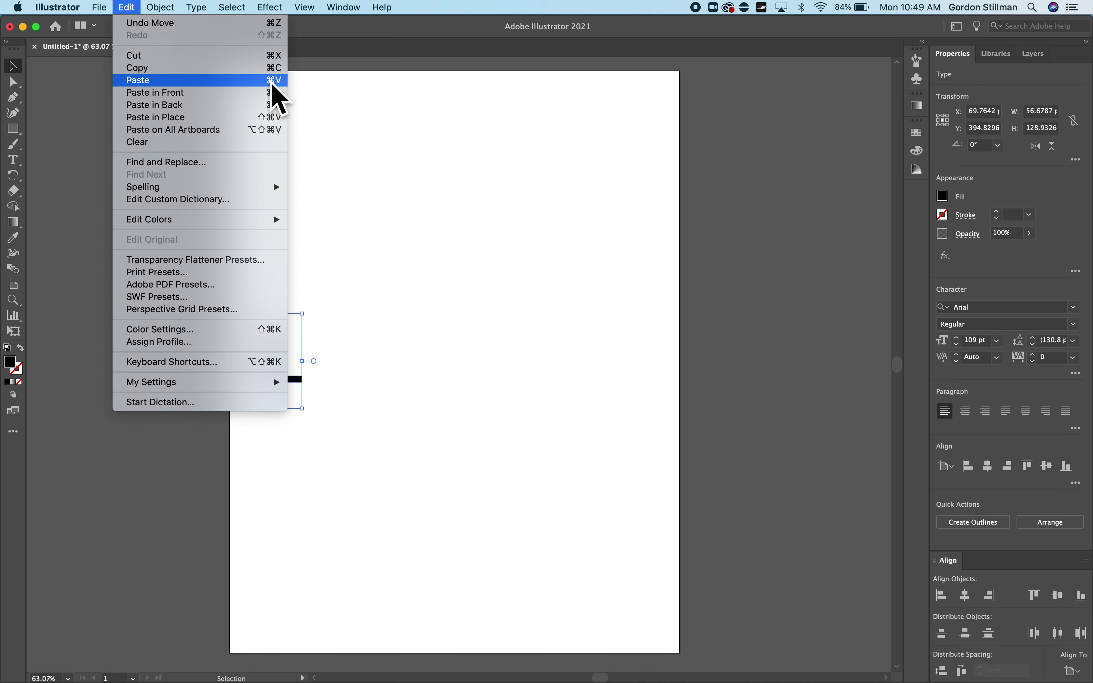
click(129, 7)
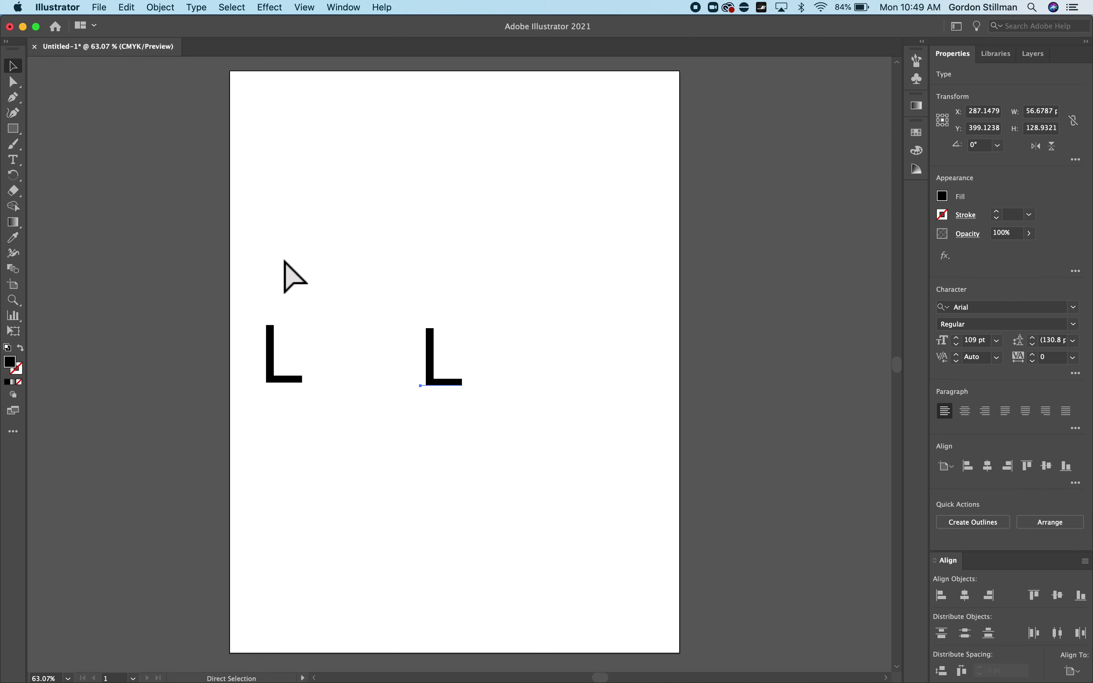
drag(447, 383, 297, 351)
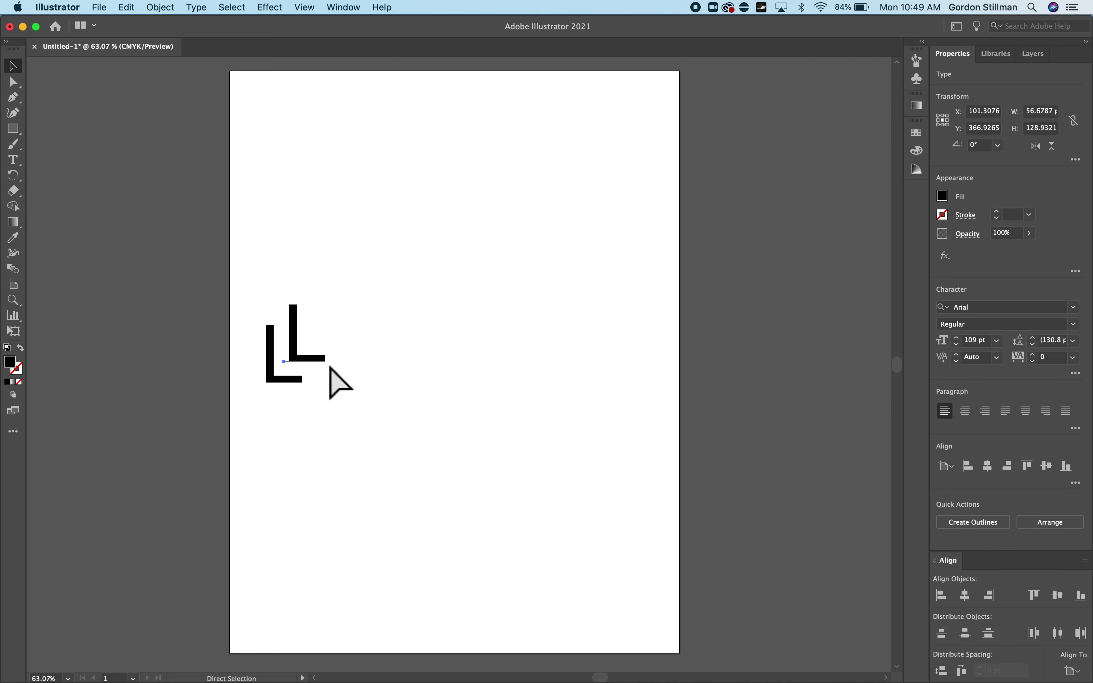
key(super+z)
drag(428, 370, 317, 330)
key(super+v)
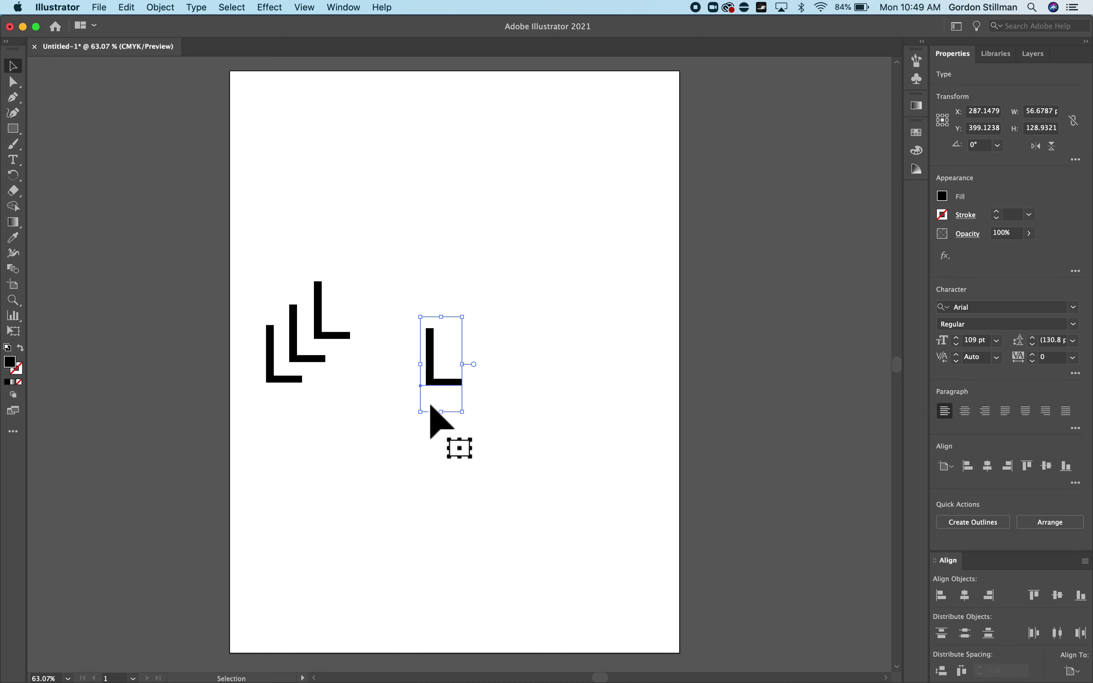
drag(448, 384, 362, 314)
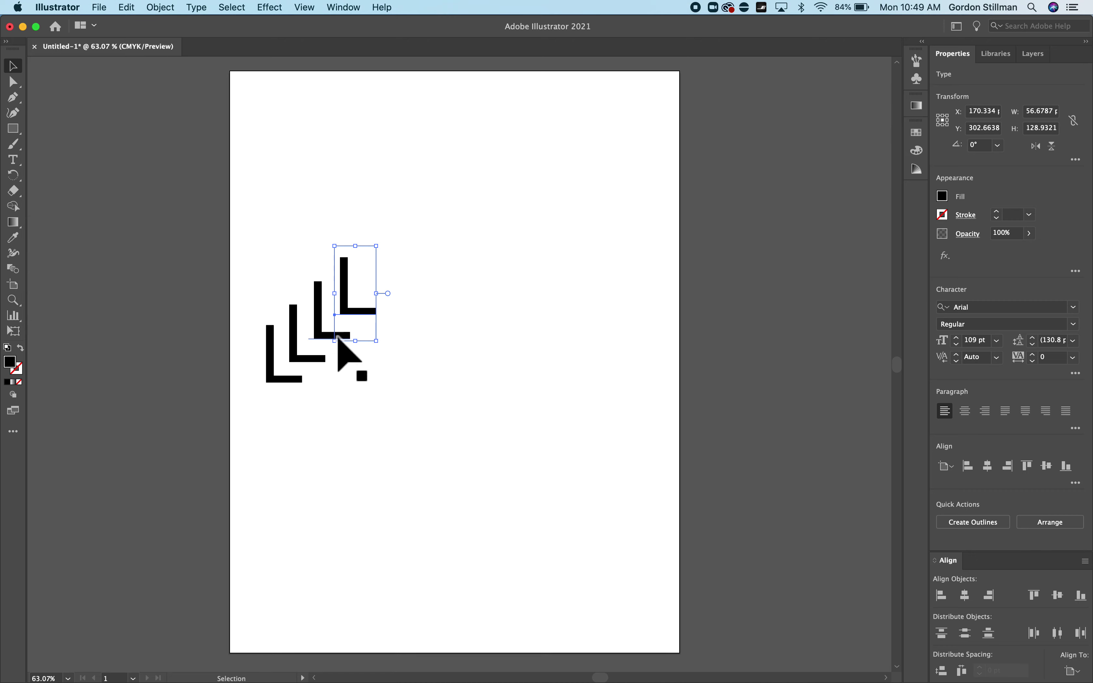
Duplicate the four L's as a set and place the copies to continue the diagonal up and right.
drag(280, 422, 396, 284)
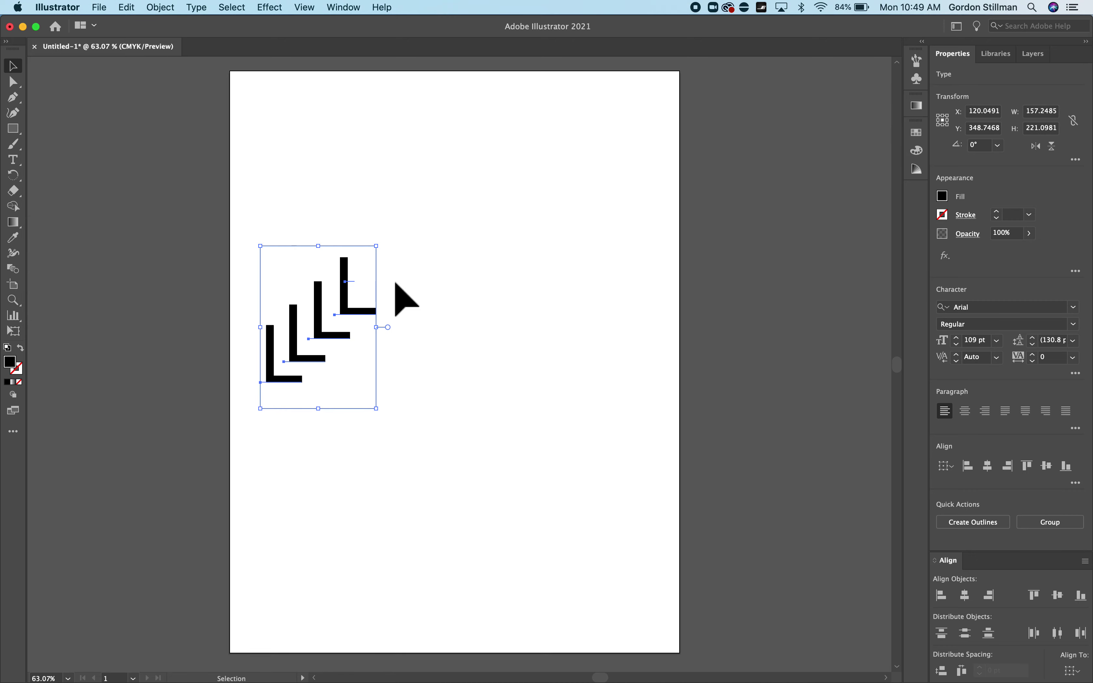
key(super+v)
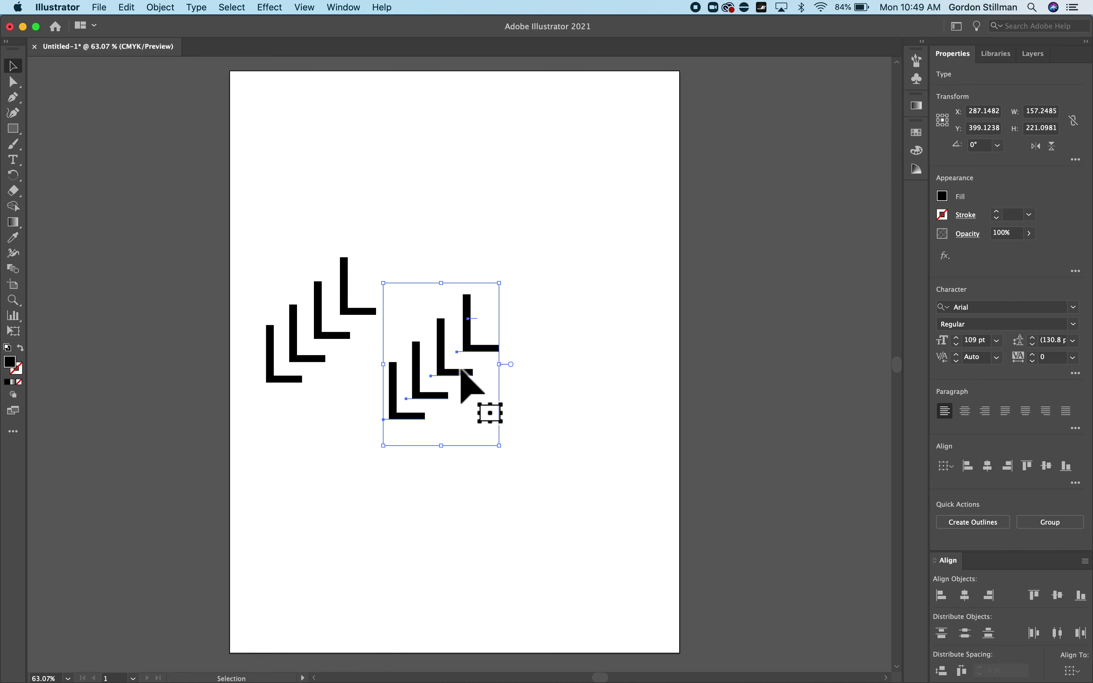
drag(459, 372, 433, 245)
Duplicate all eight L's and place the copies to extend the diagonal beyond the page's upper edge.
drag(264, 447, 491, 177)
key(a)
key(v)
key(super+c)
key(super+v)
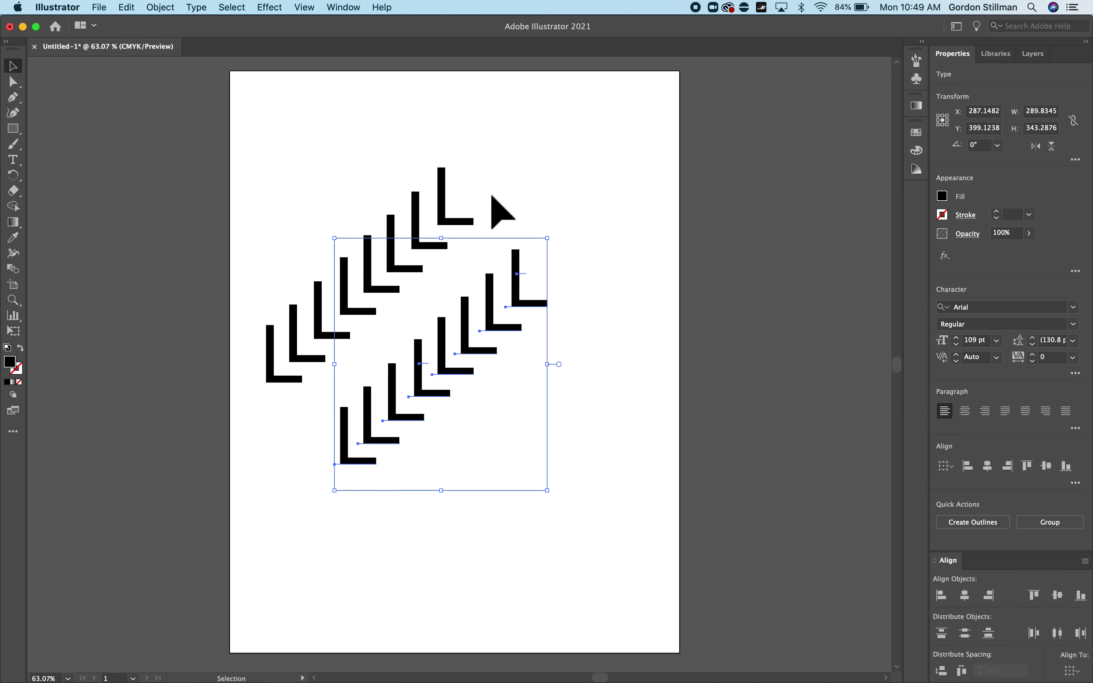
drag(477, 350, 599, 82)
click(525, 331)
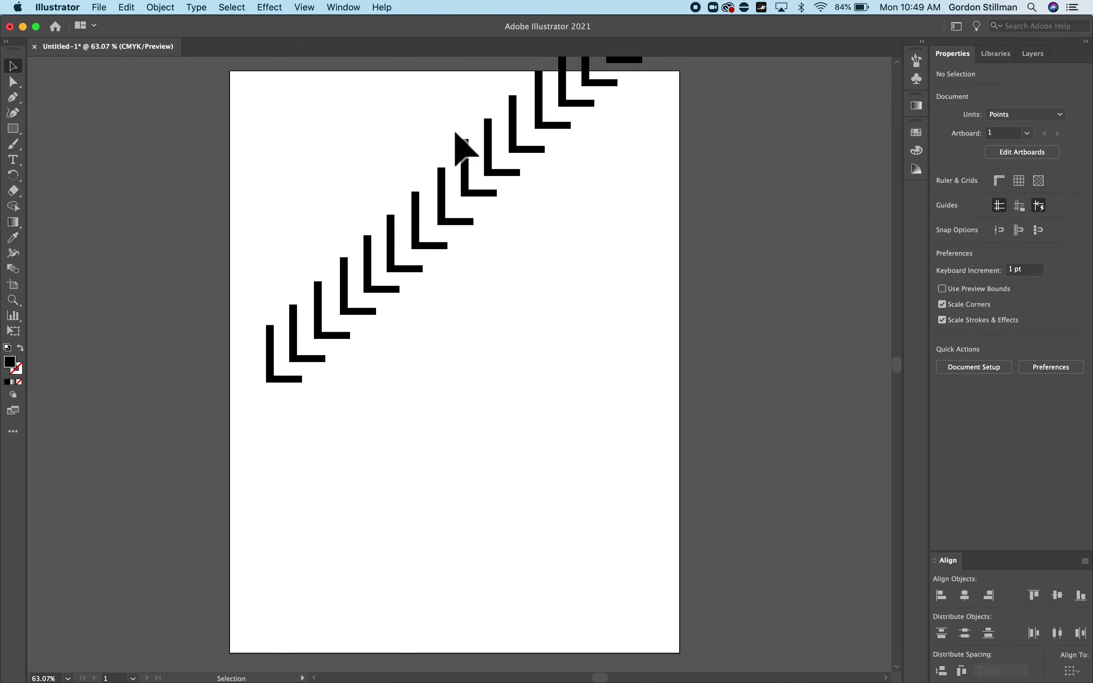
Paste another set of eight L's and place it to extend the diagonal down-left beyond the page's left edge.
key(super+v)
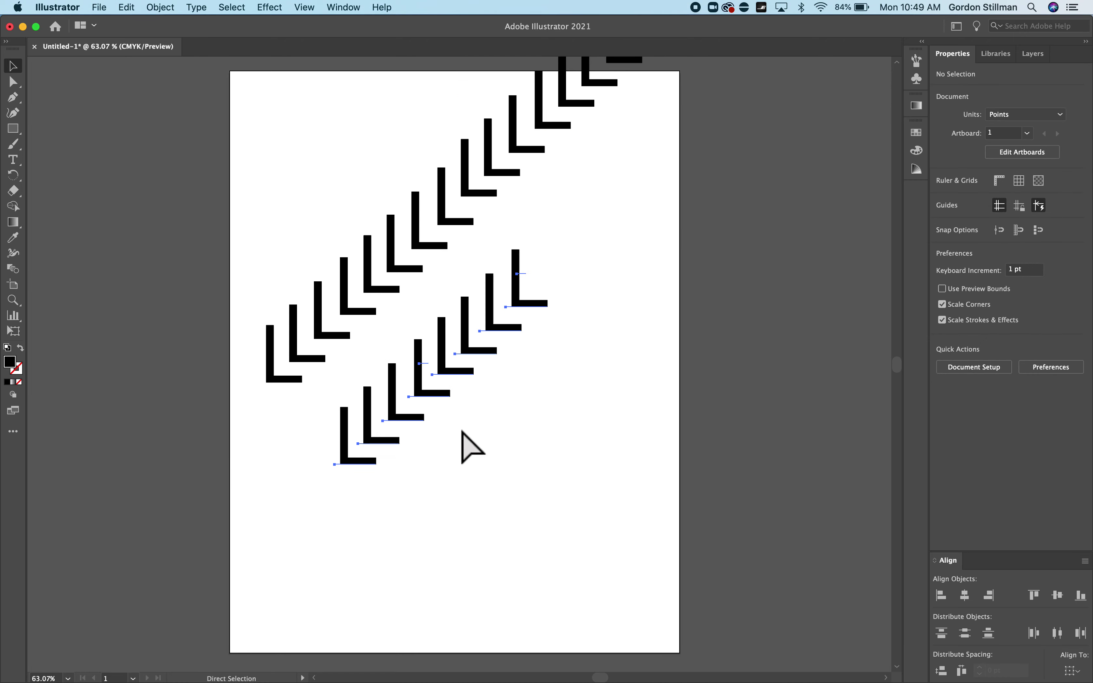
drag(467, 345, 194, 444)
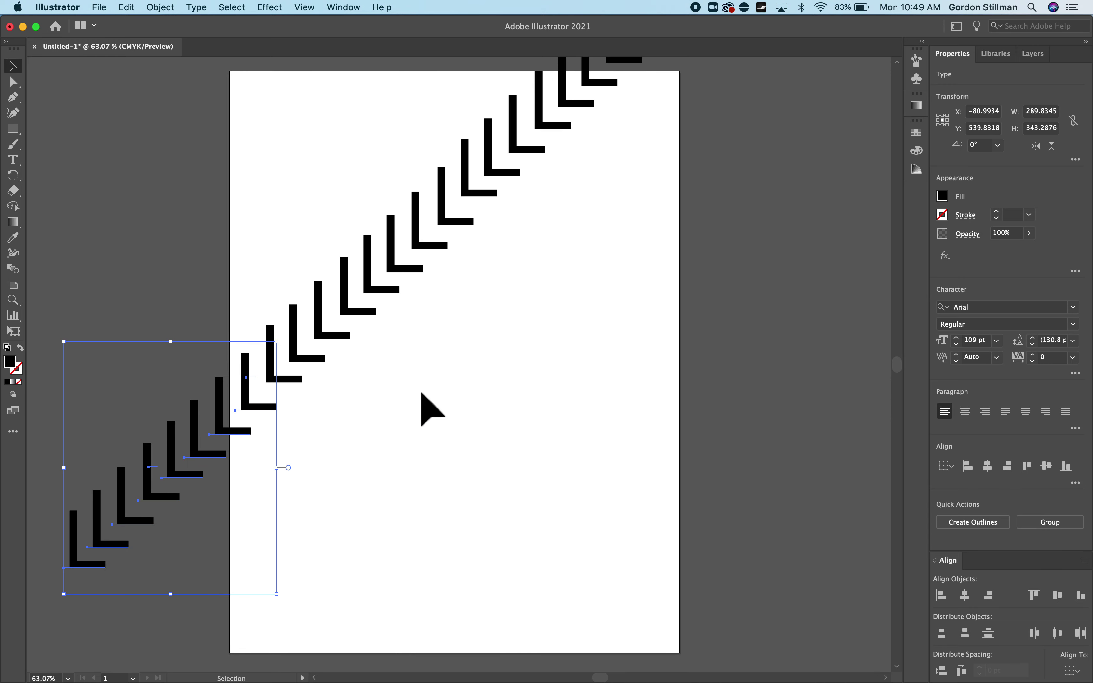
click(420, 406)
scroll(383, 508, up, 3)
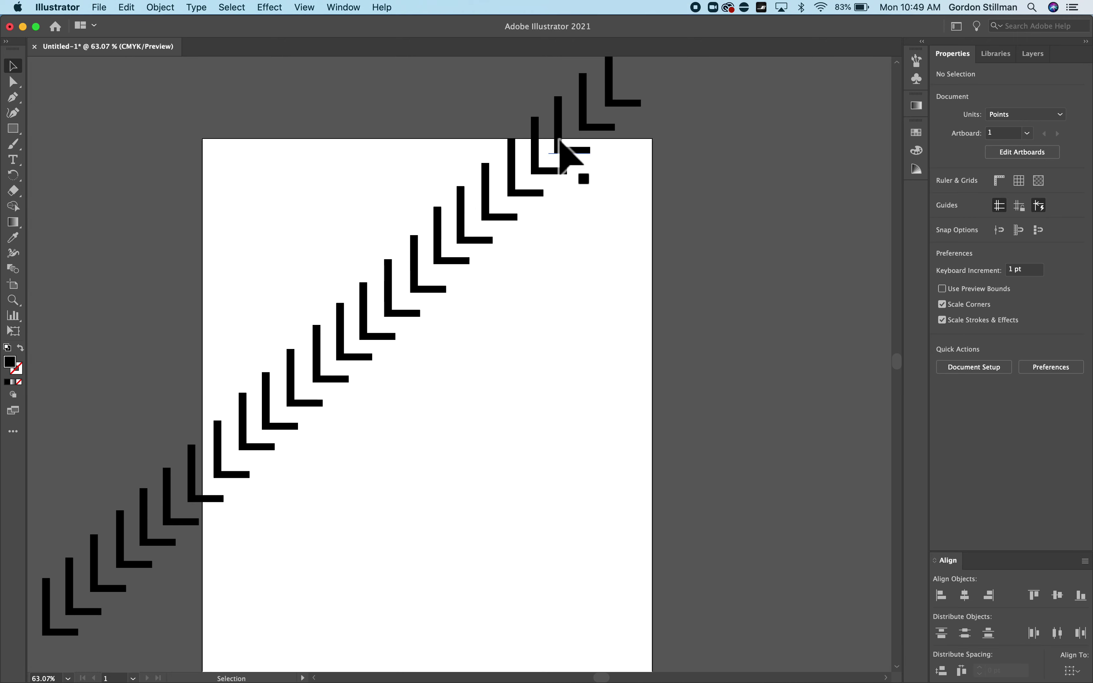
scroll(518, 362, down, 3)
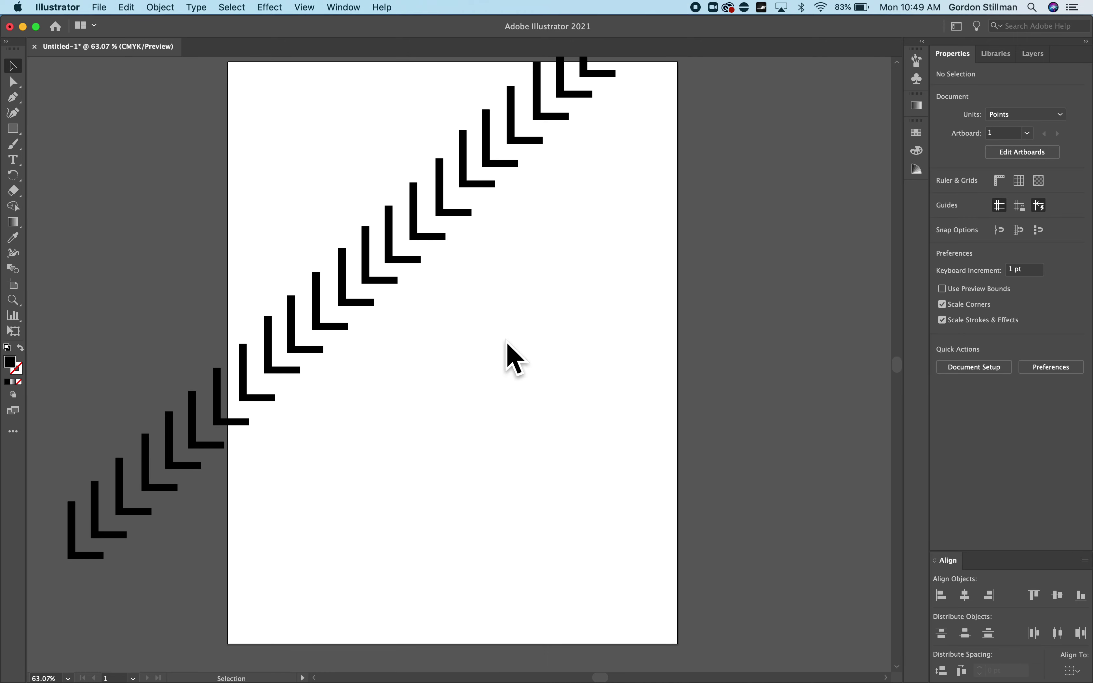
Add a new text object with the letter L in the empty area of the page below the diagonal.
click(14, 159)
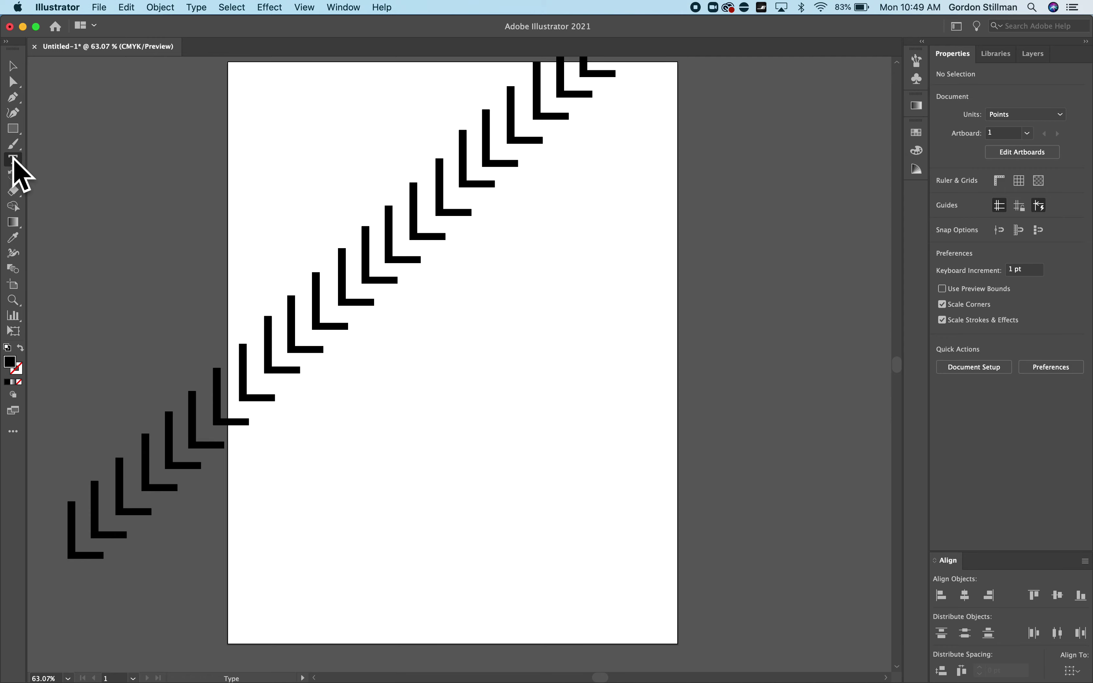
click(506, 434)
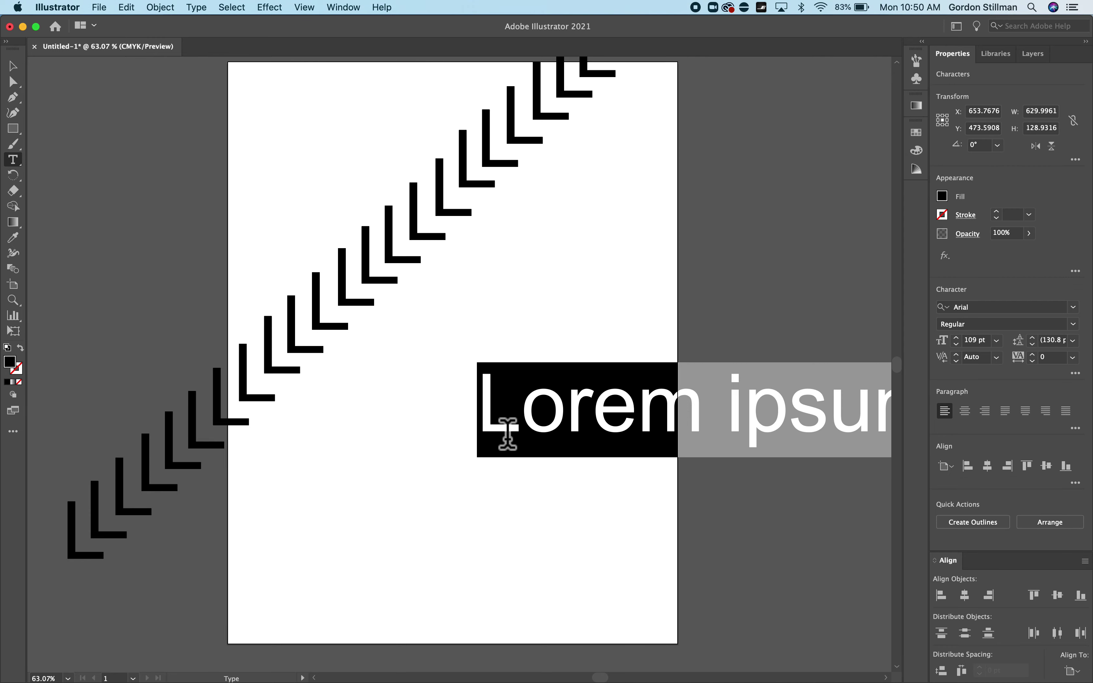
text(L)
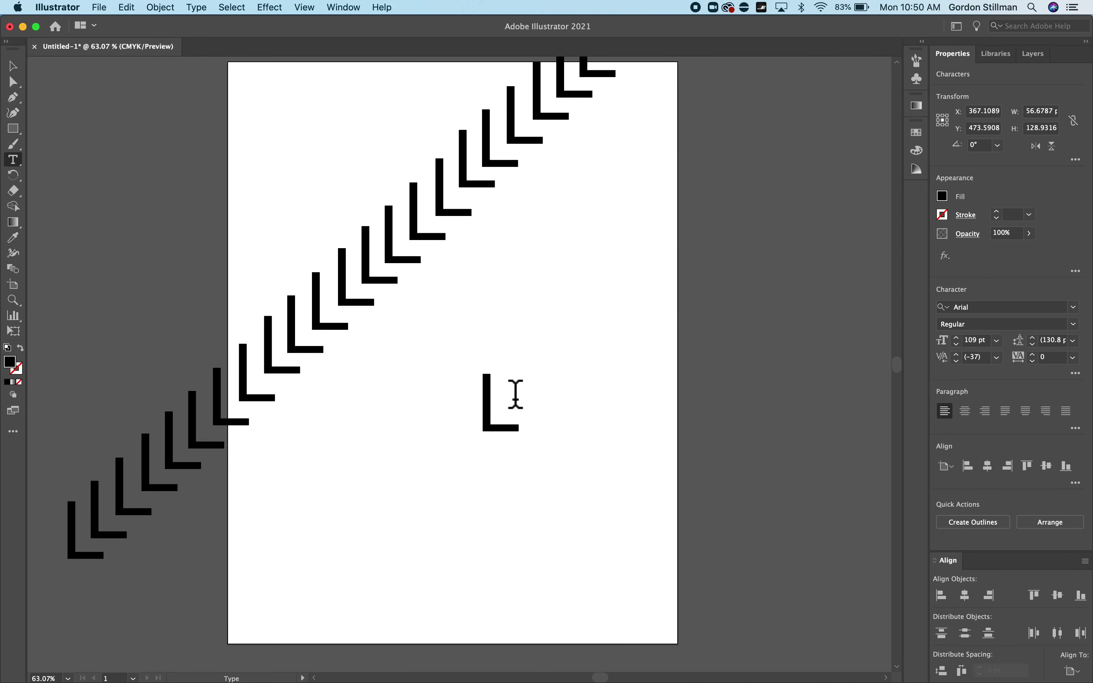
Change the new letter L's font to Pauline.
drag(516, 394, 459, 394)
click(1074, 324)
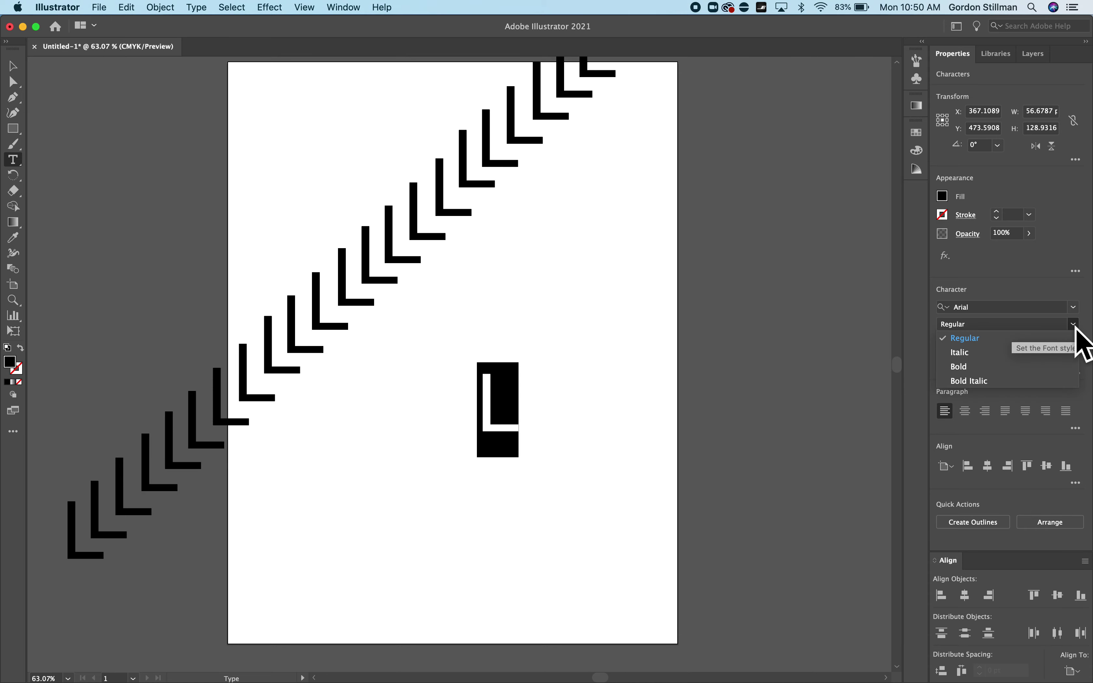
click(1073, 310)
click(1072, 309)
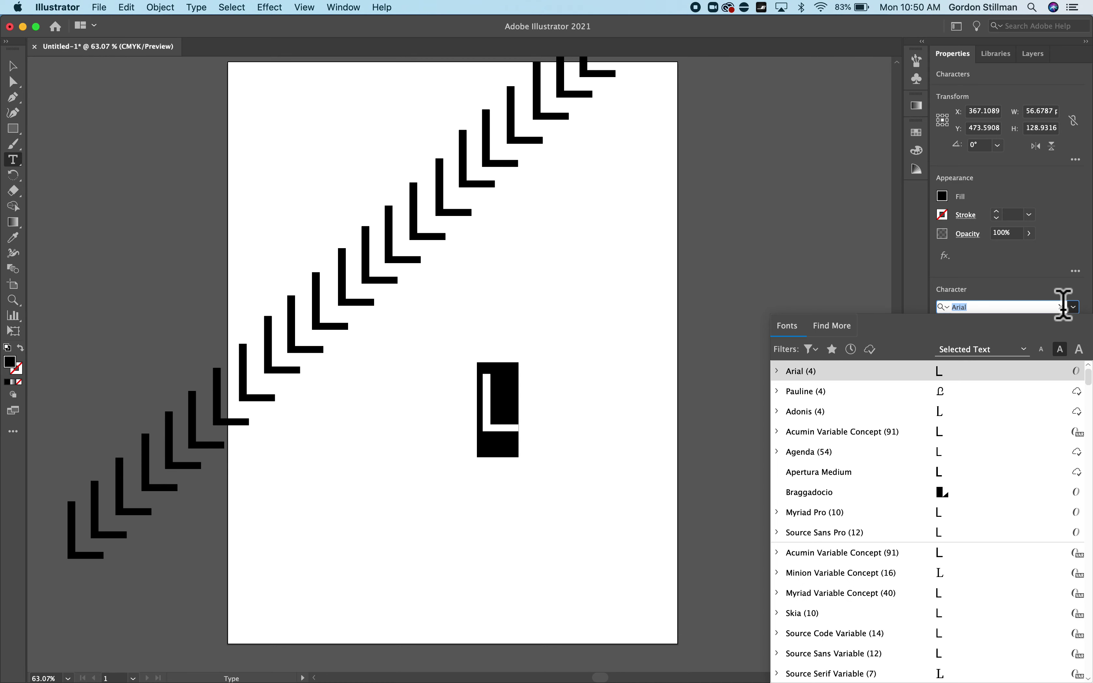
click(819, 392)
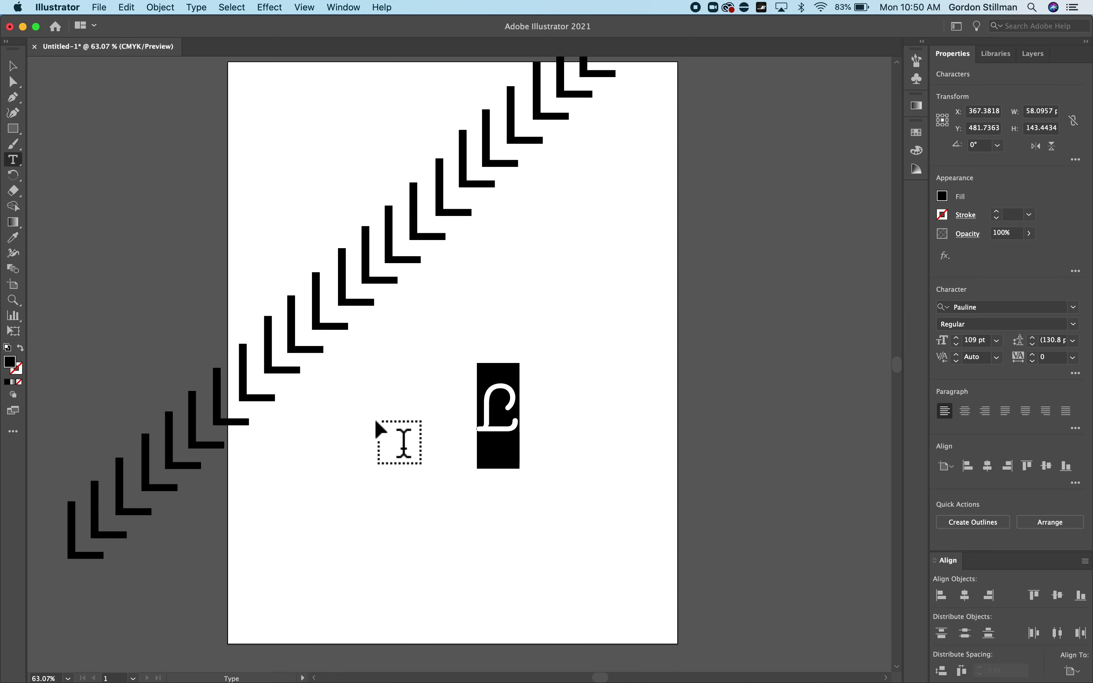
click(504, 410)
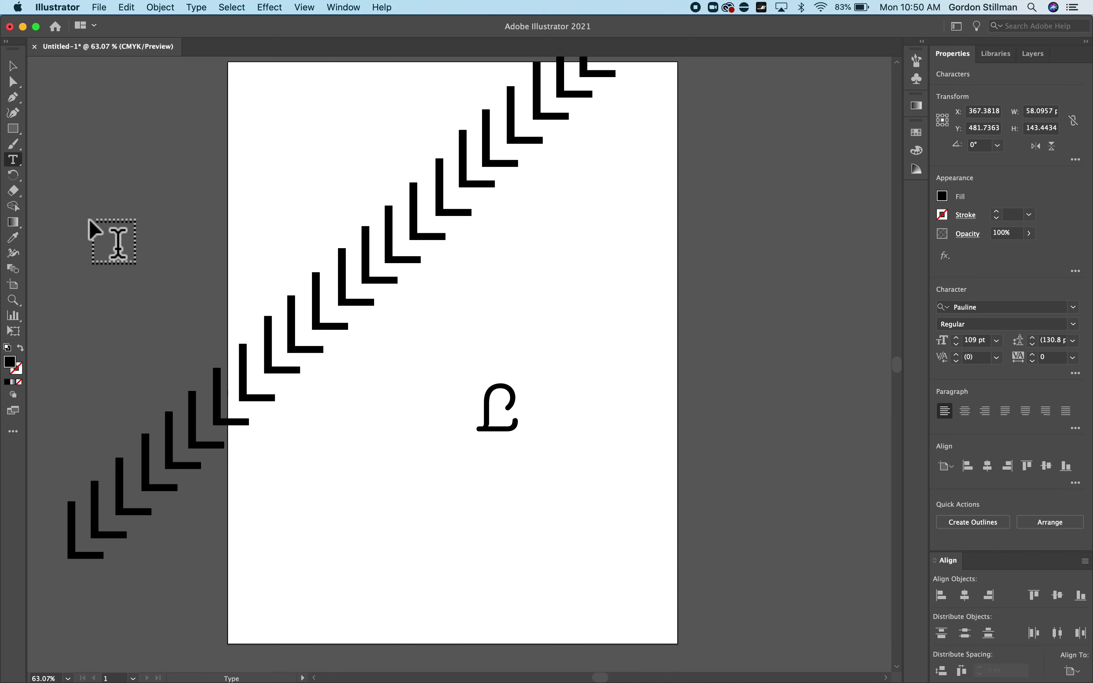
drag(512, 402, 466, 400)
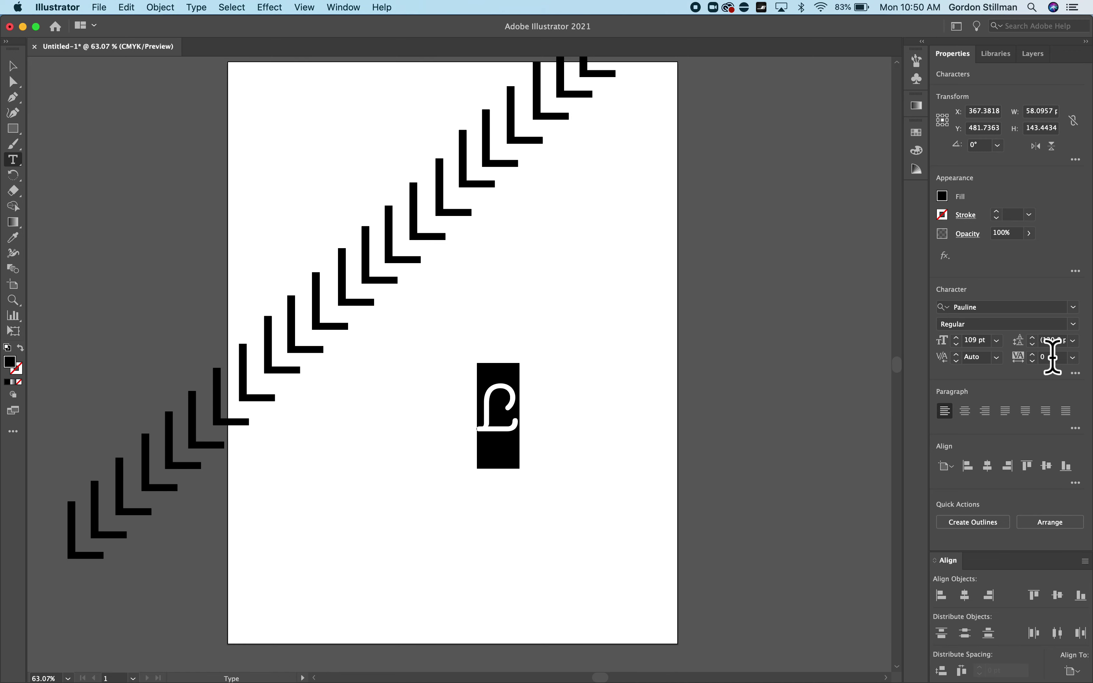
click(997, 340)
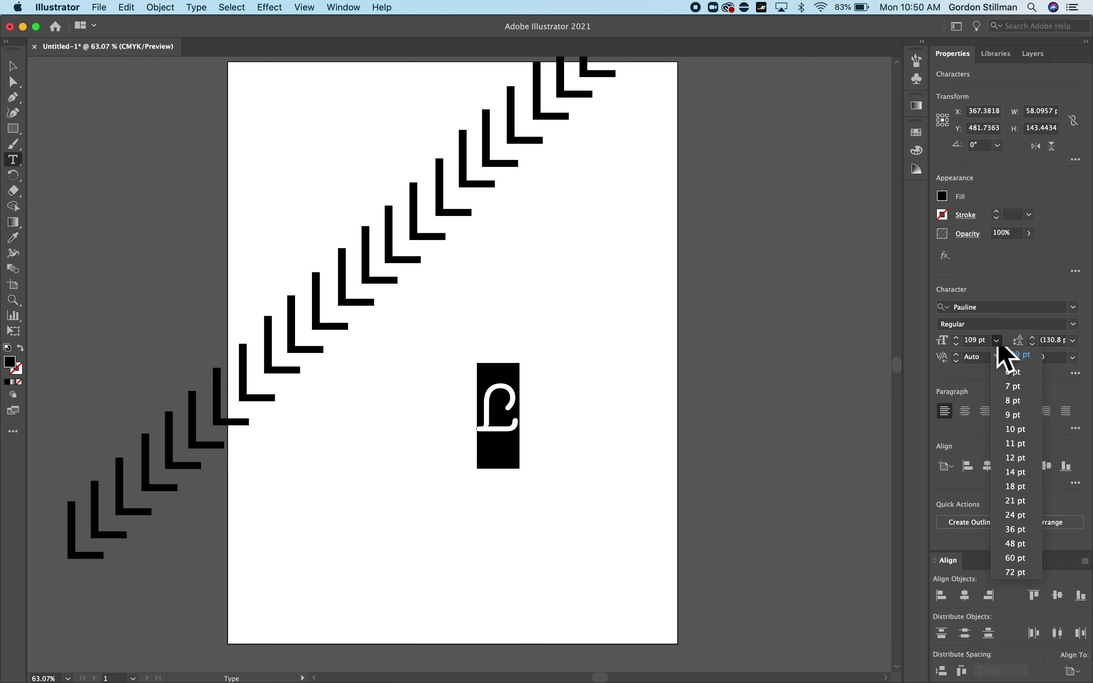
click(1019, 573)
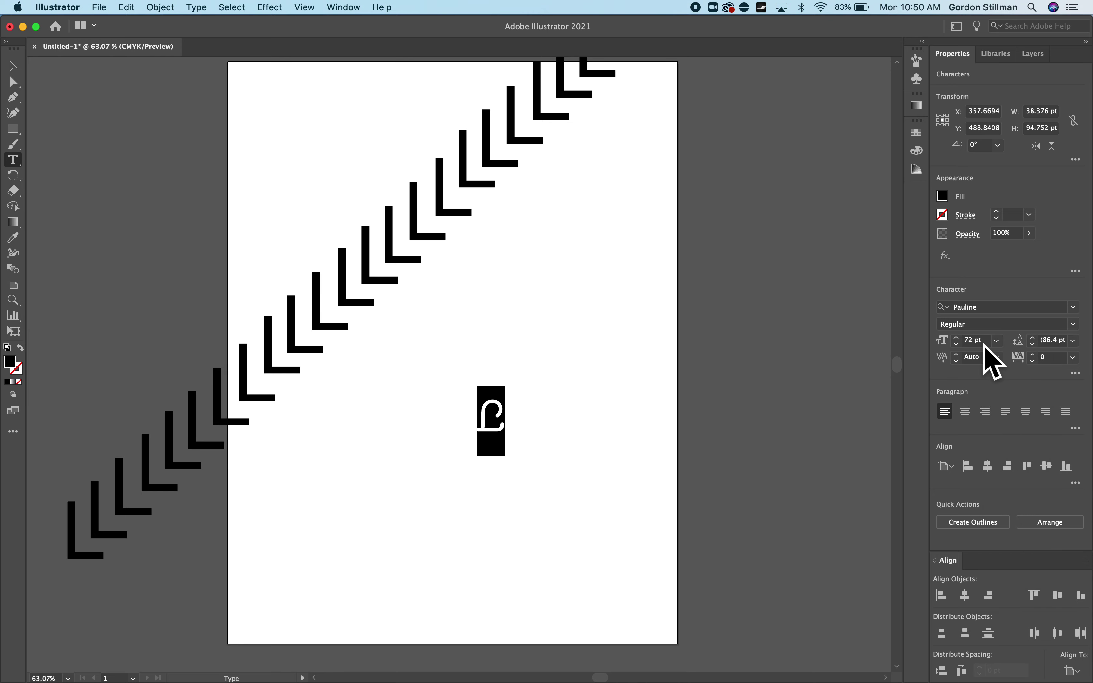
click(957, 337)
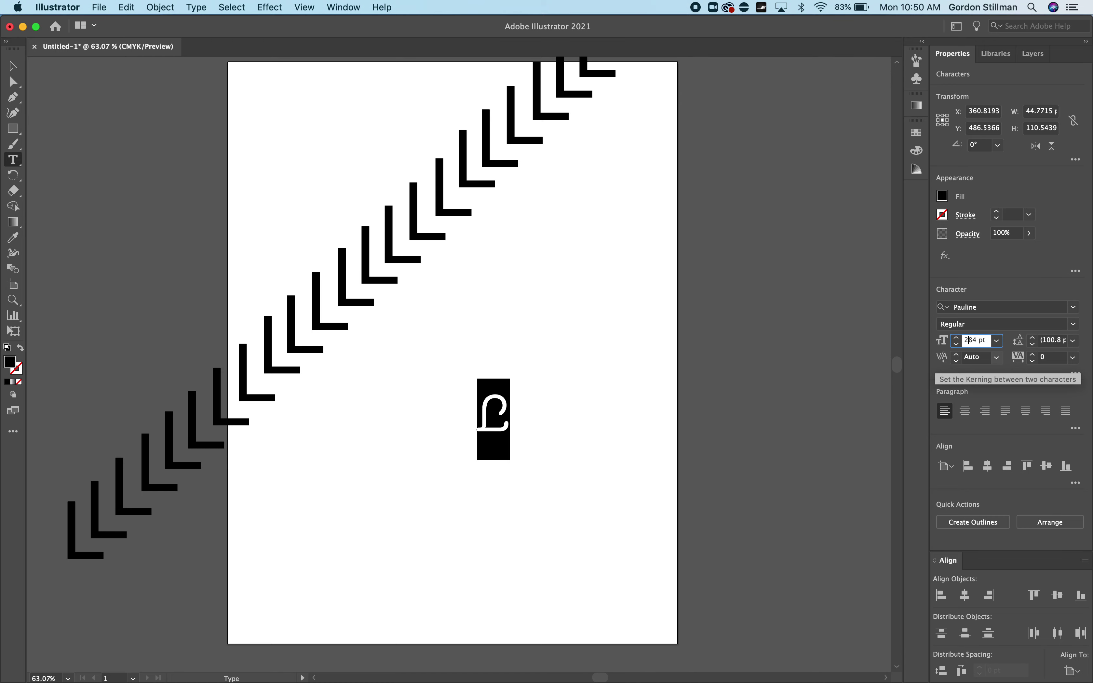
text(1)
key(Return)
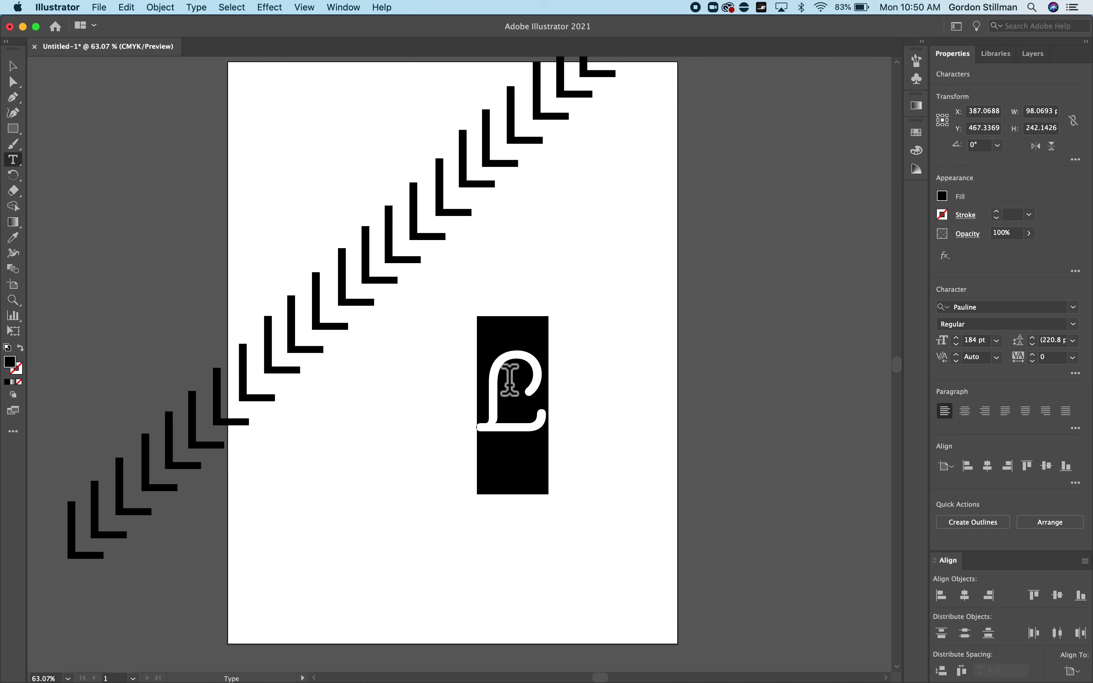
Rotate the Pauline L counterclockwise by about 42.5°.
click(12, 67)
drag(549, 315, 476, 316)
key(a)
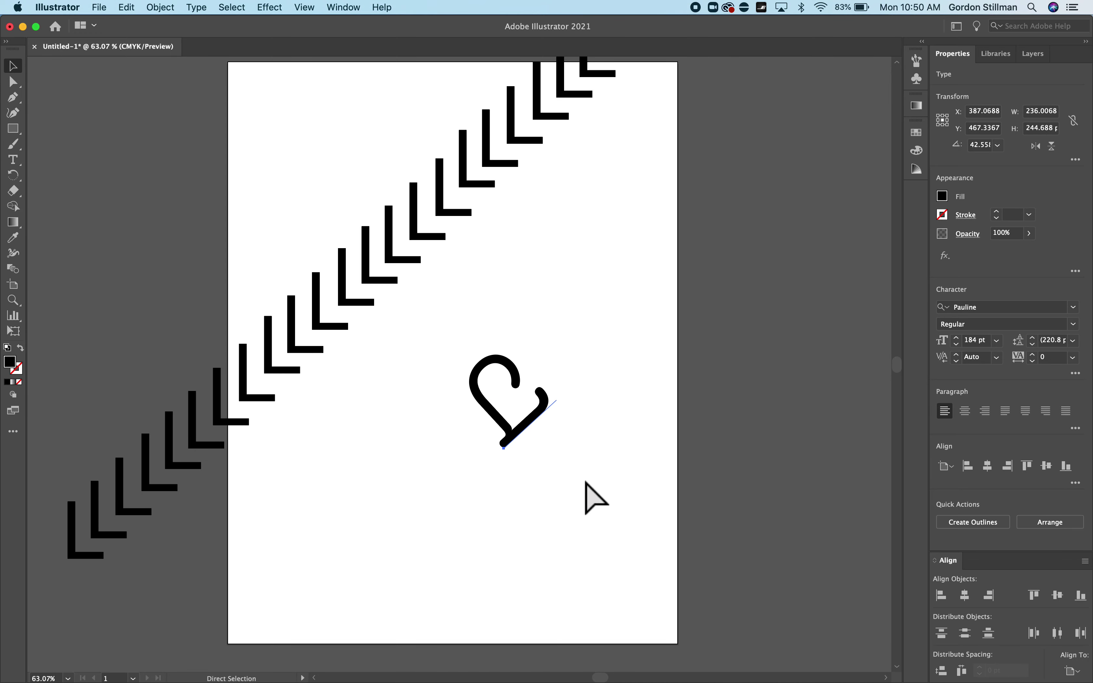
Duplicate the rotated L, mirror the copy and place it against the original so the pair forms a heart.
key(super+c)
key(super+v)
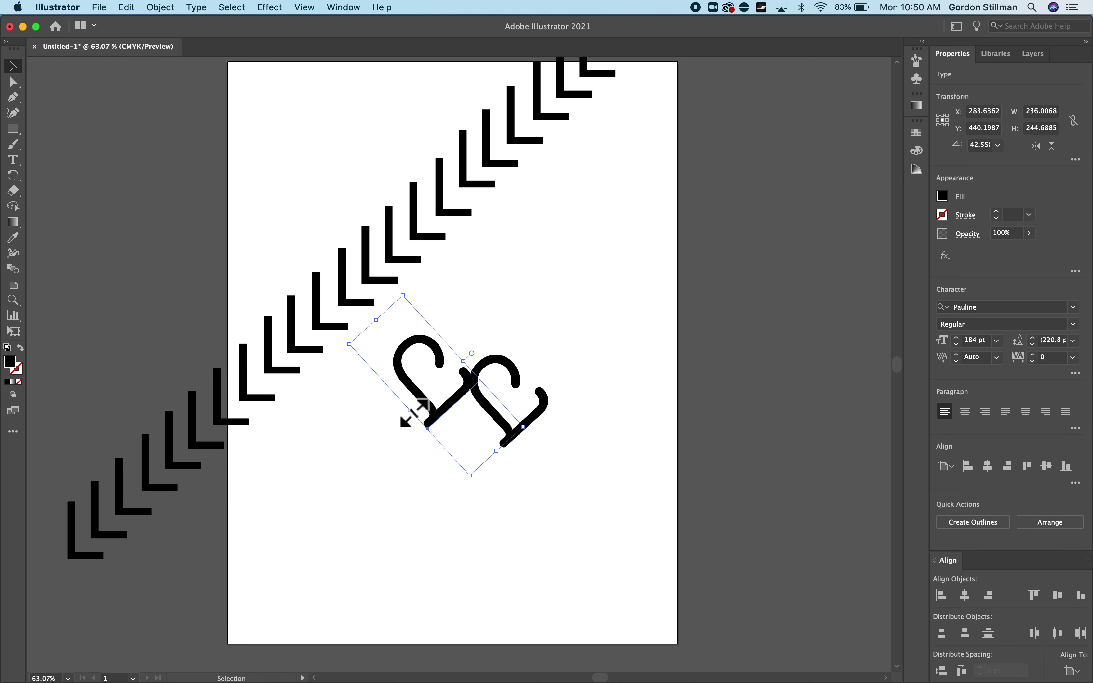
drag(412, 413, 515, 312)
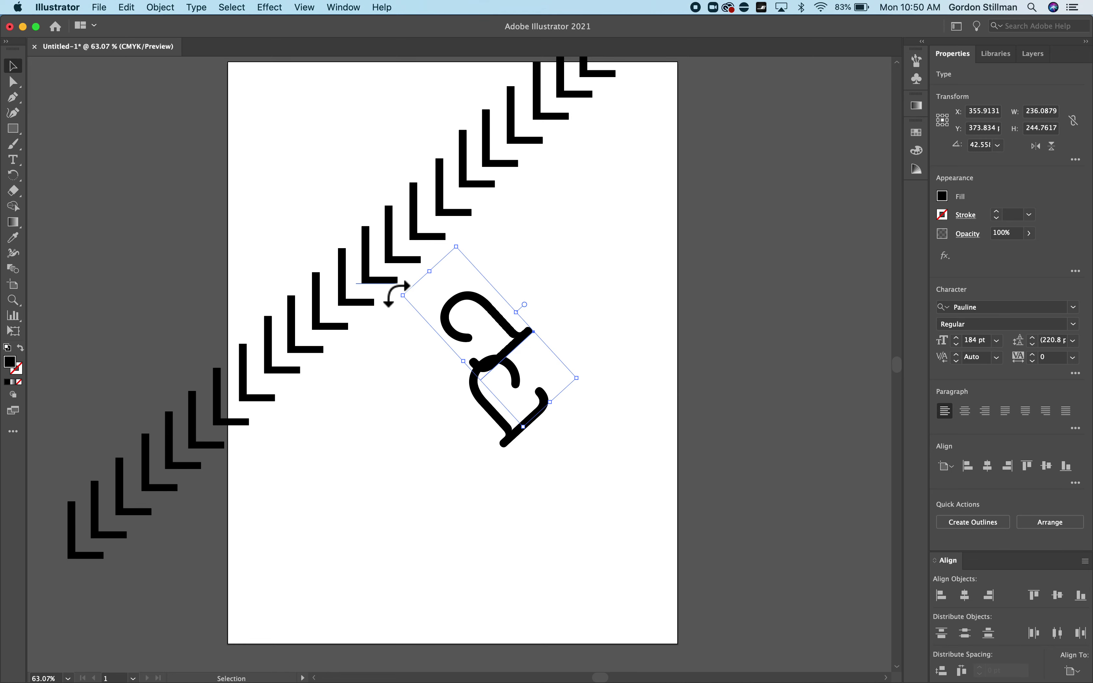
drag(396, 295, 521, 257)
drag(519, 358, 541, 408)
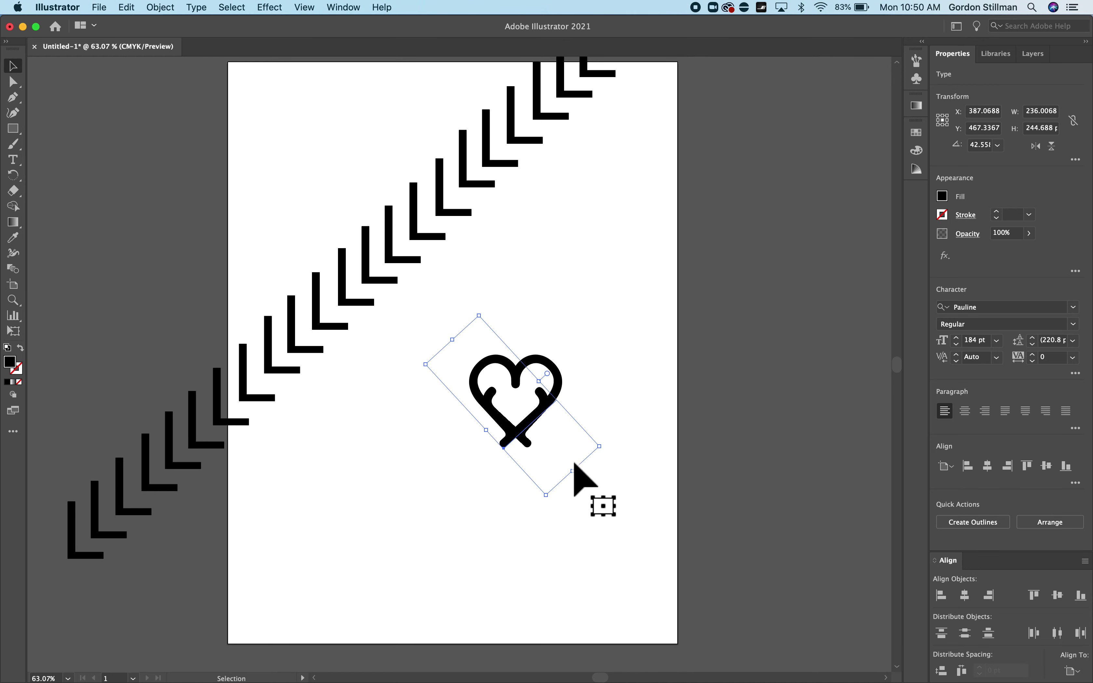
click(564, 239)
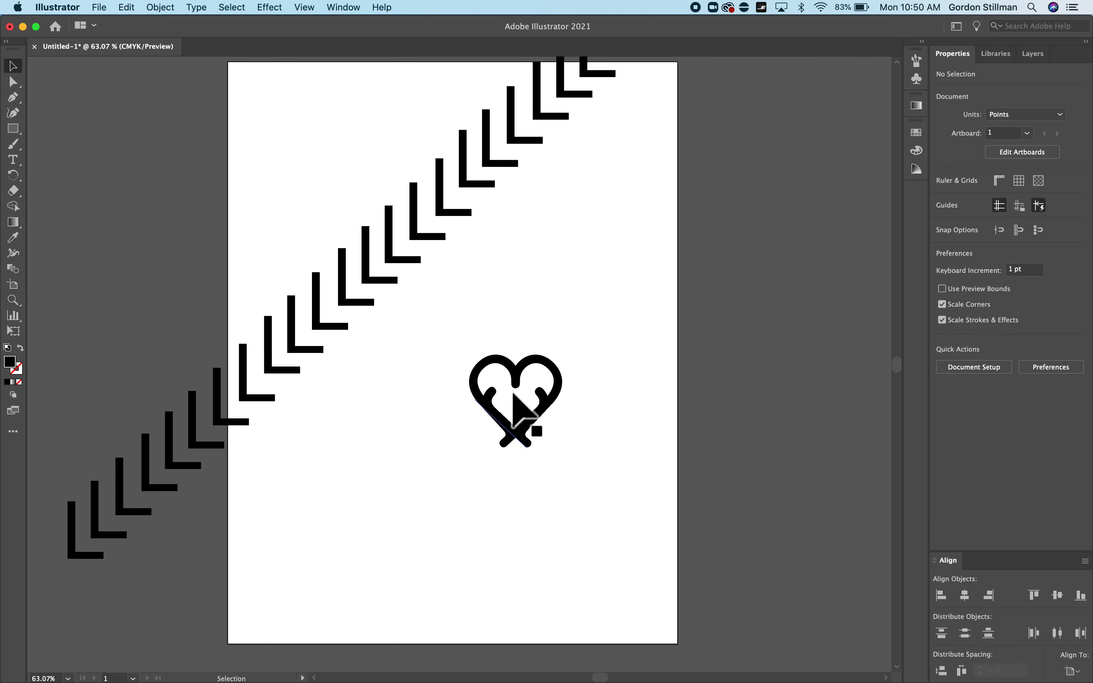
drag(427, 335, 605, 488)
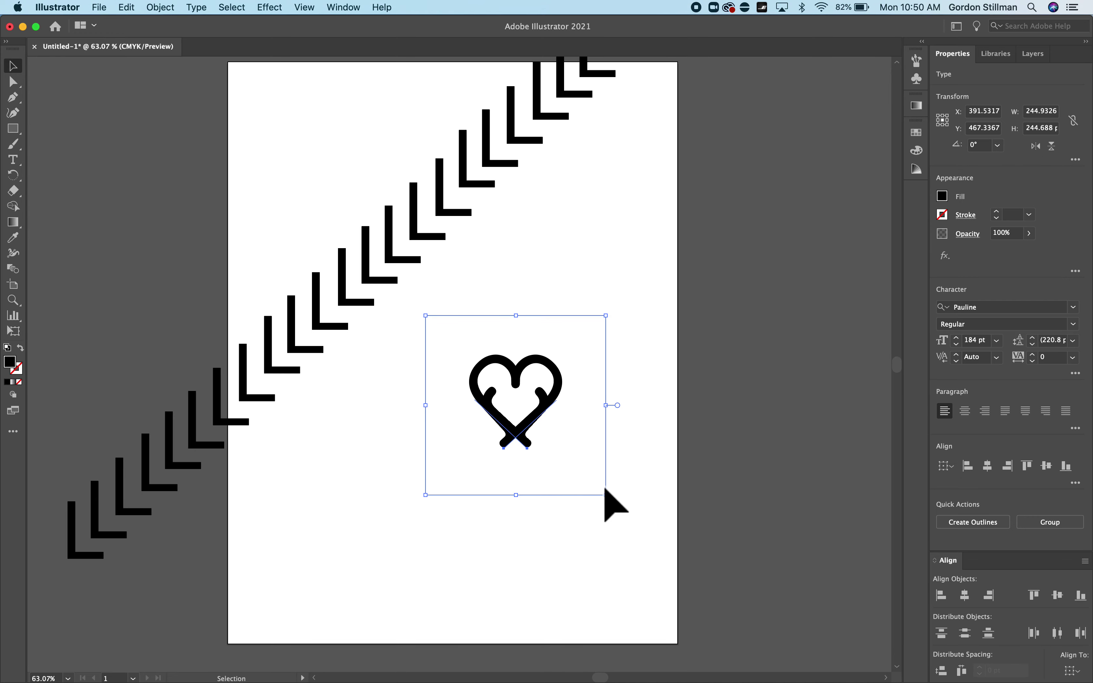
click(496, 561)
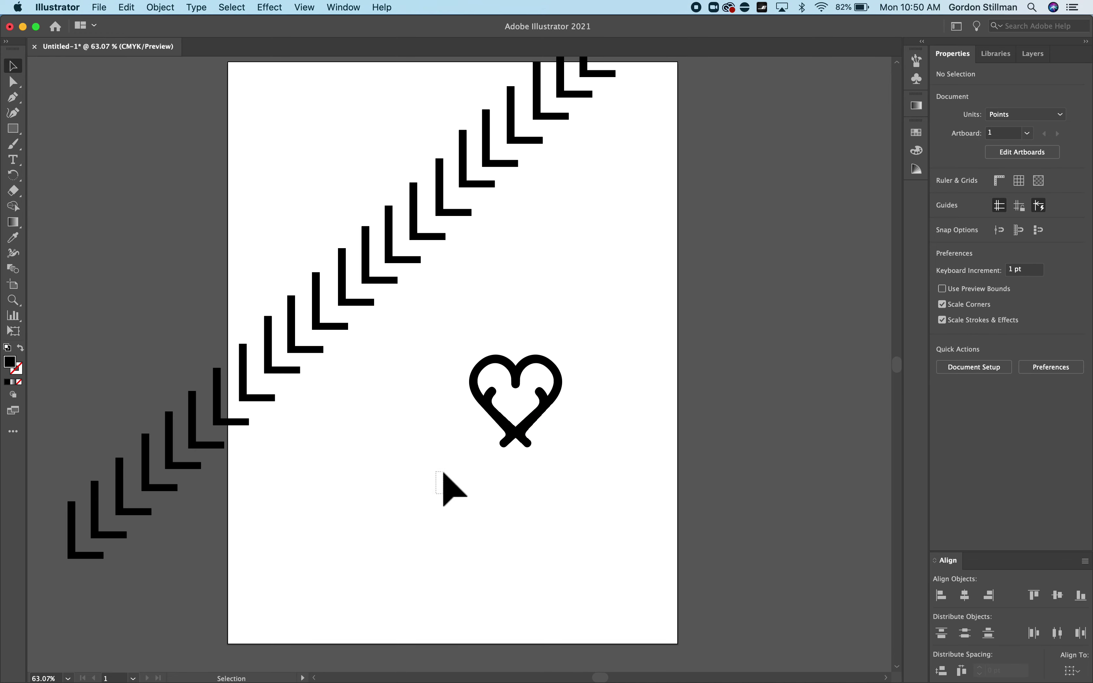
Copy the whole heart, paste three more copies and arrange the four hearts in a diamond formation on the page.
drag(442, 488, 607, 377)
click(609, 422)
key(super+v)
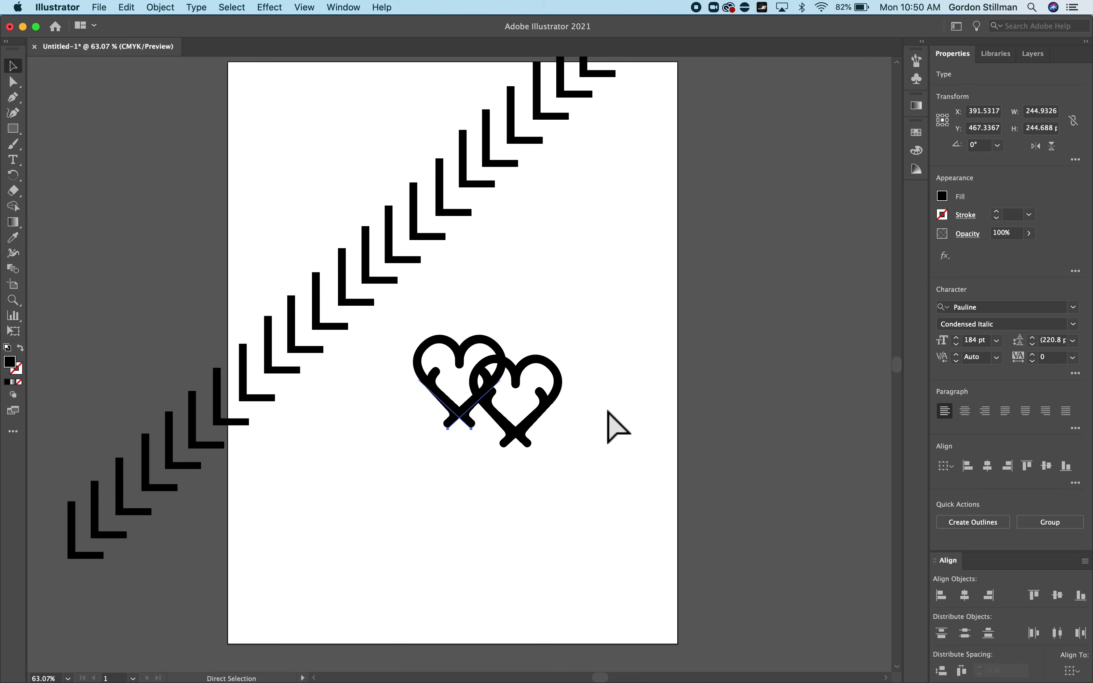
drag(464, 393, 464, 526)
click(500, 481)
key(super+v)
click(464, 532)
key(super+v)
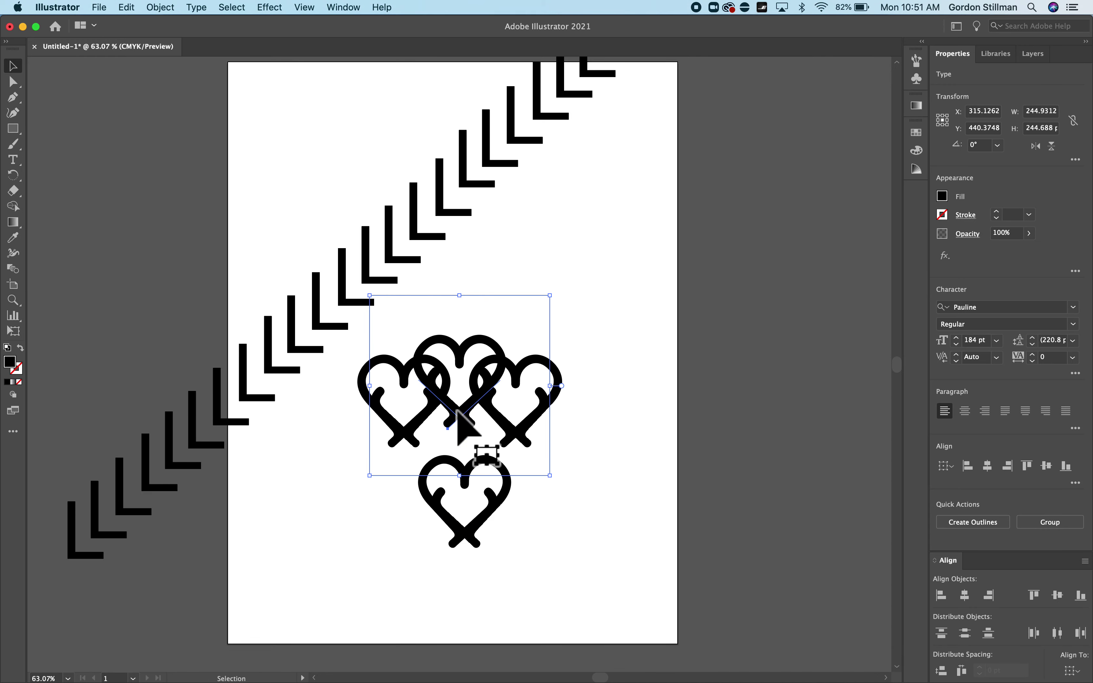
drag(460, 407, 458, 313)
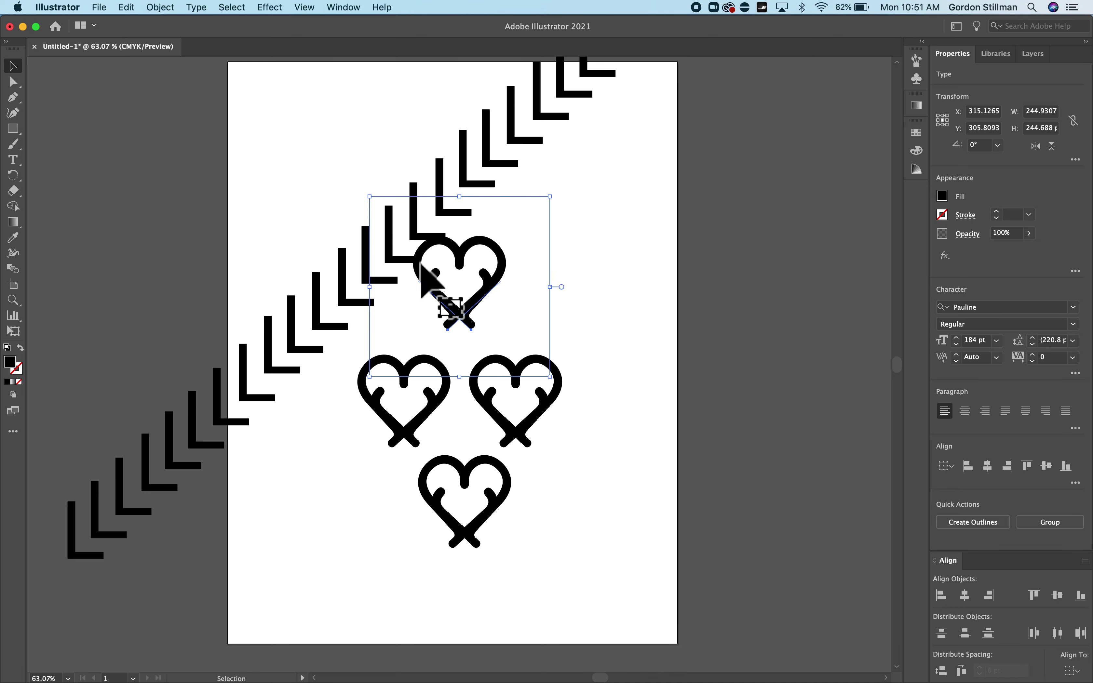
click(500, 416)
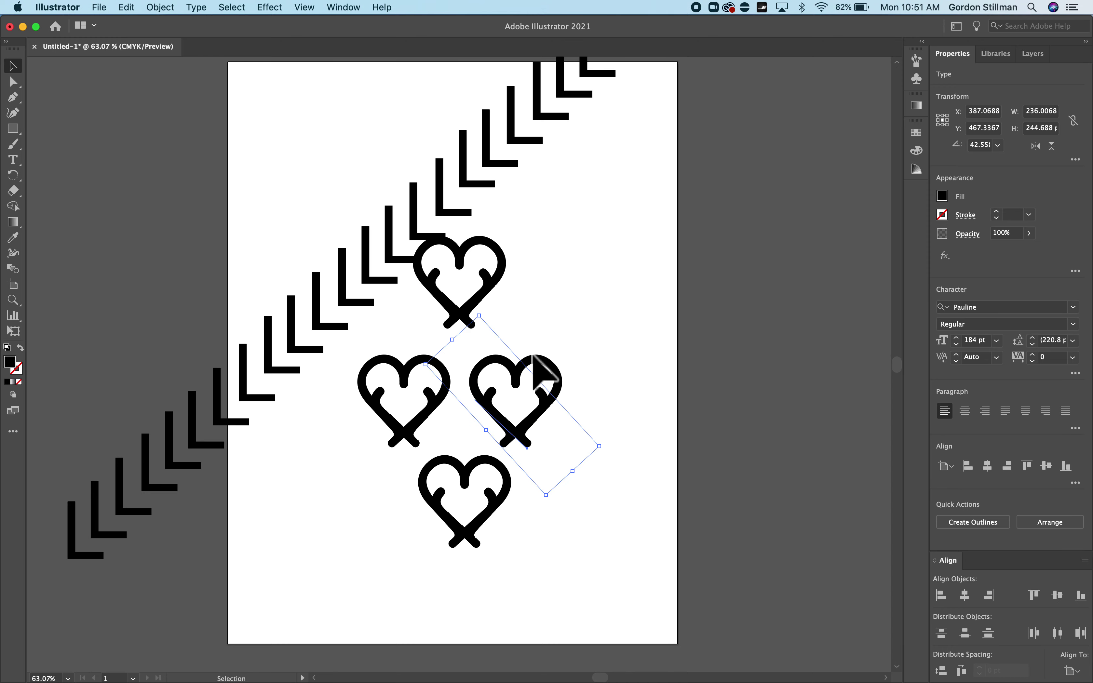
click(474, 280)
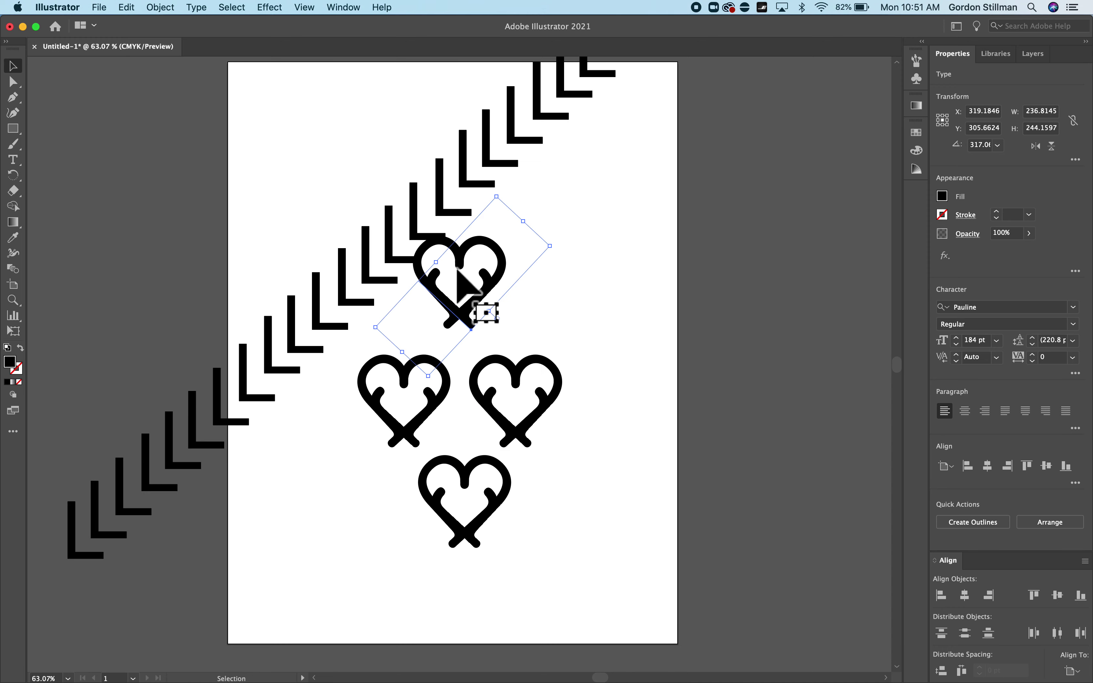
right_click(420, 222)
key(Escape)
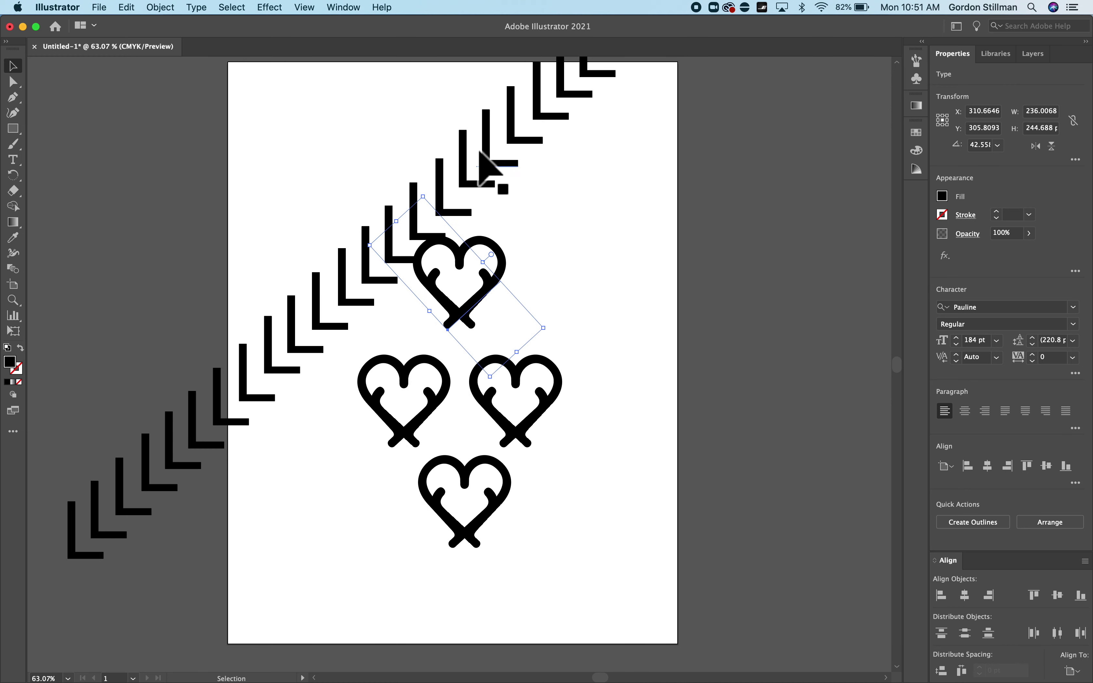
click(394, 244)
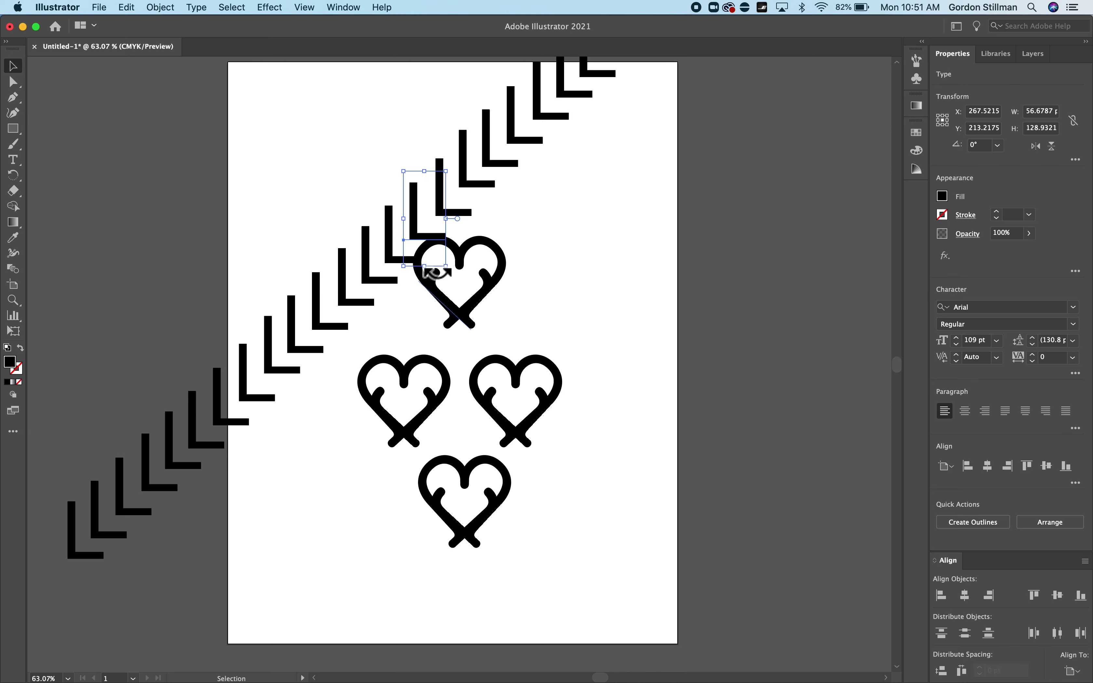
click(451, 308)
click(418, 247)
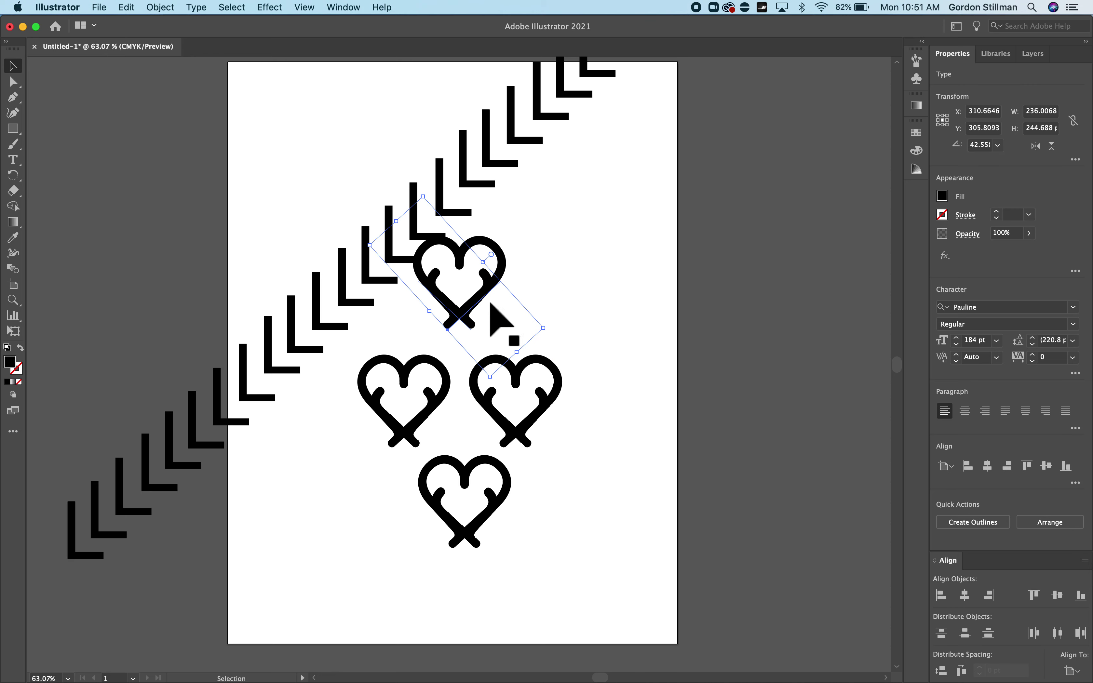
Show the document's layers and expand Layer 1 to list its letter objects.
click(1033, 53)
click(892, 74)
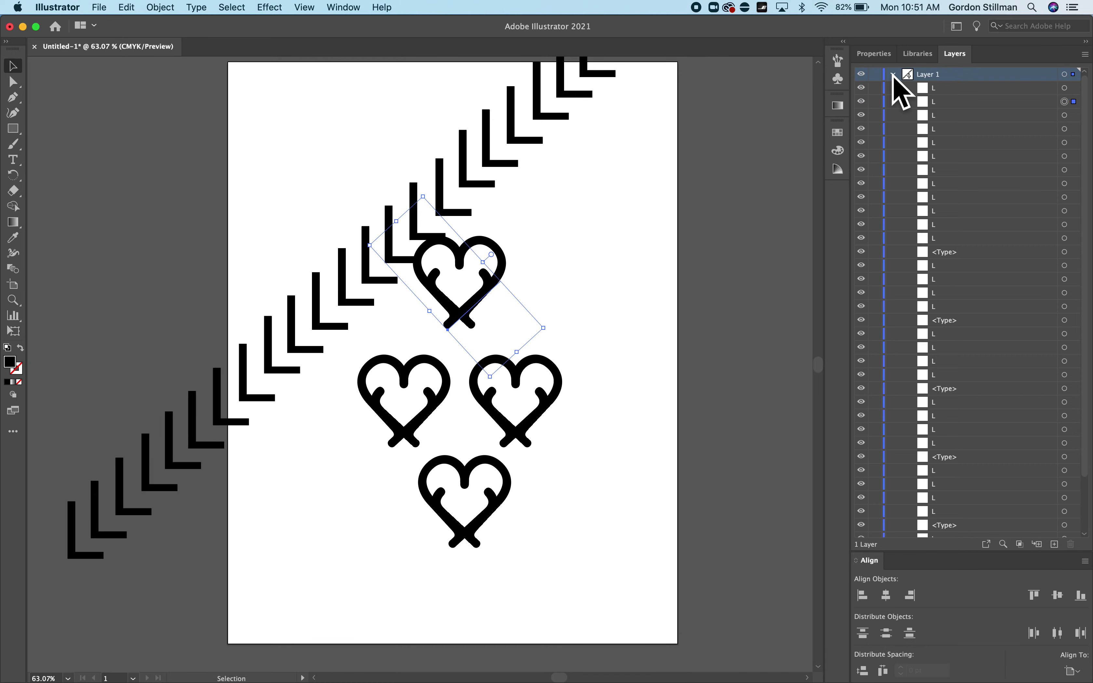
scroll(922, 276, down, 3)
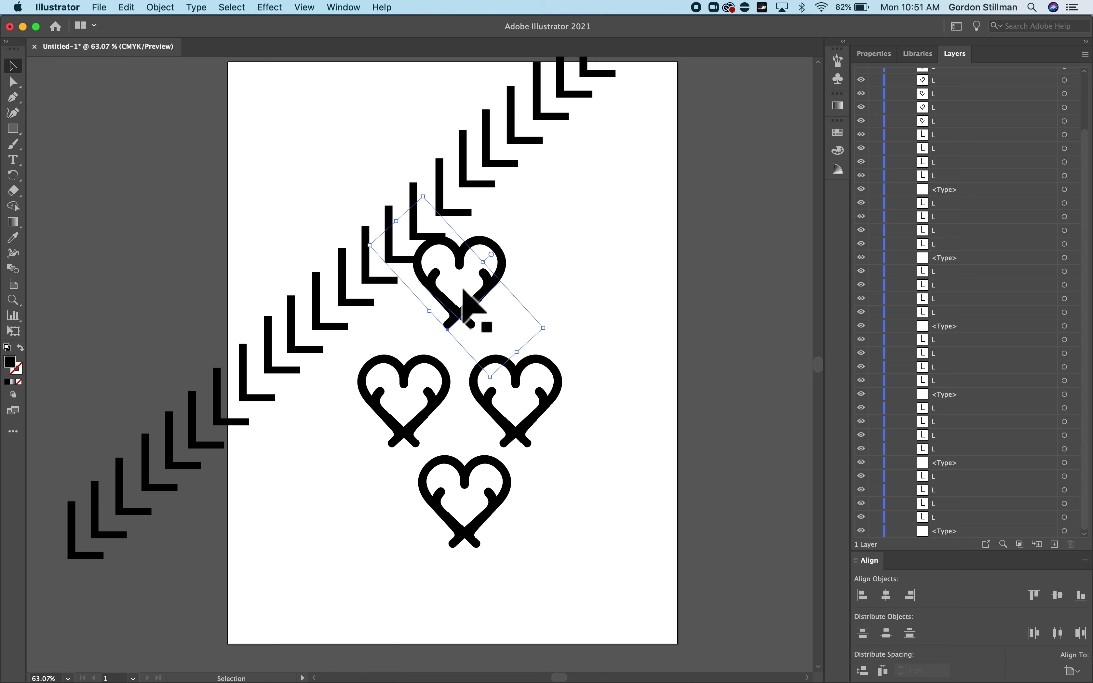
click(541, 325)
drag(428, 309, 565, 235)
key(super+z)
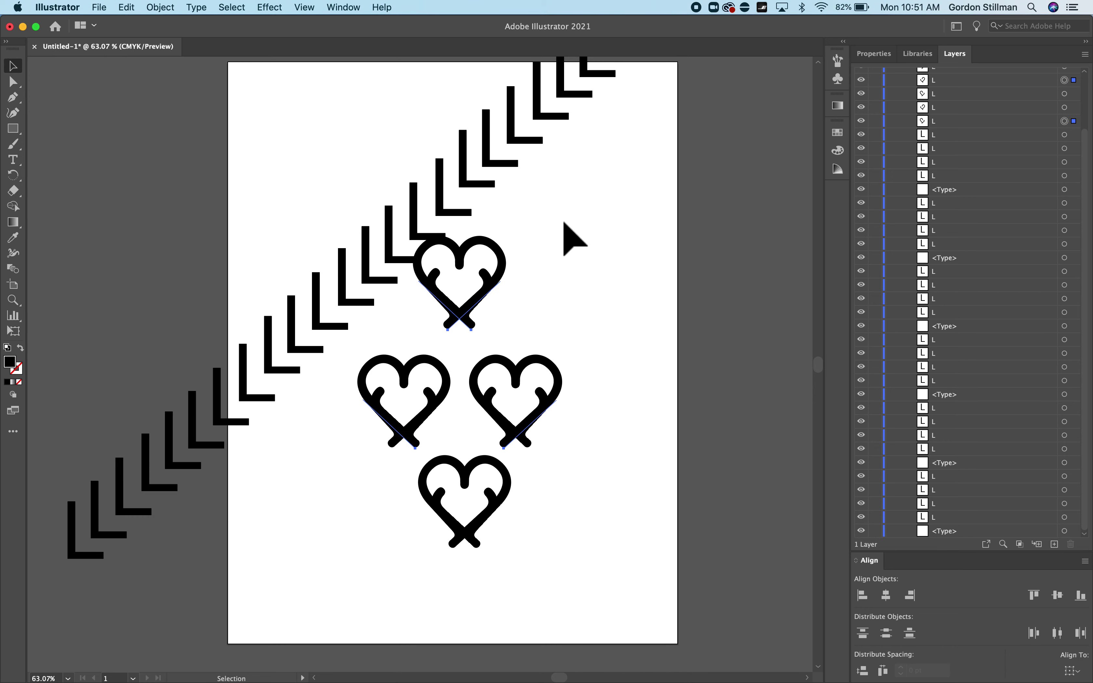
Select all four hearts and move them together clear of the diagonal L pattern.
click(579, 578)
drag(579, 578, 576, 384)
scroll(990, 172, up, 3)
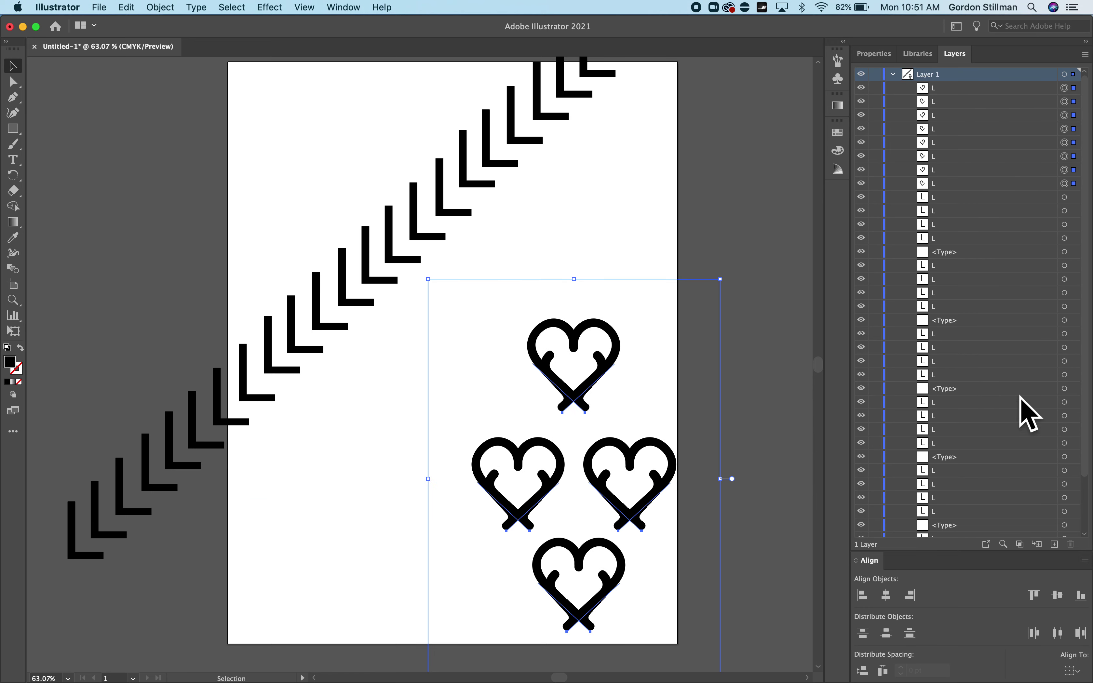
Create a new Layer 2, move the eight L objects of the hearts into it and collapse Layer 1.
click(1055, 544)
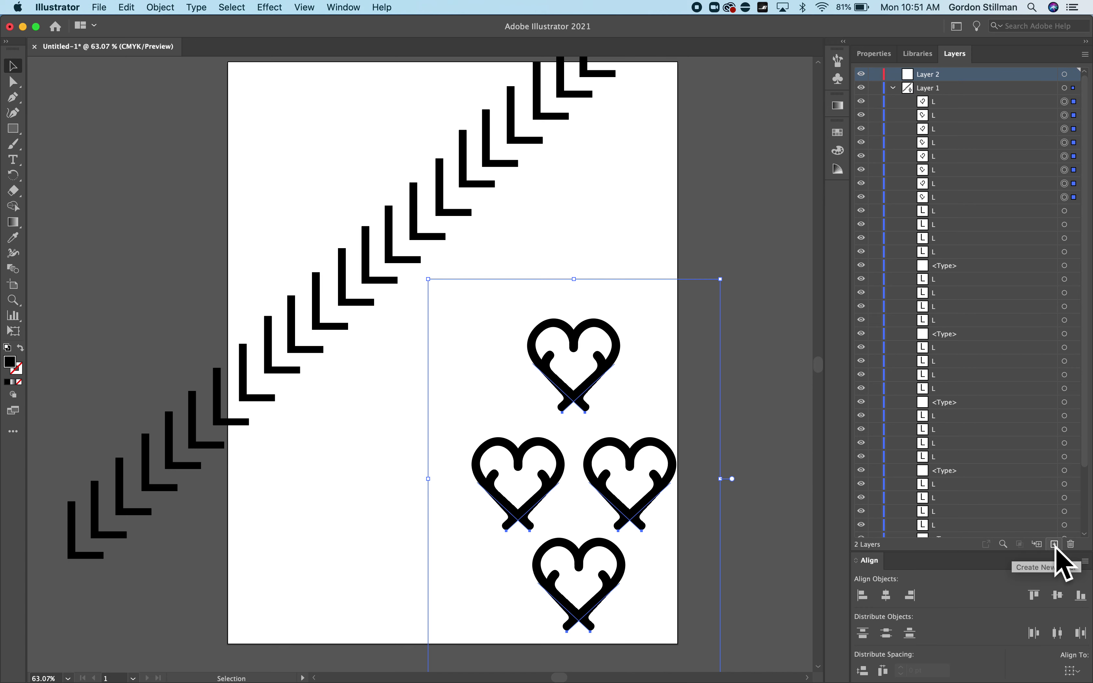
click(958, 96)
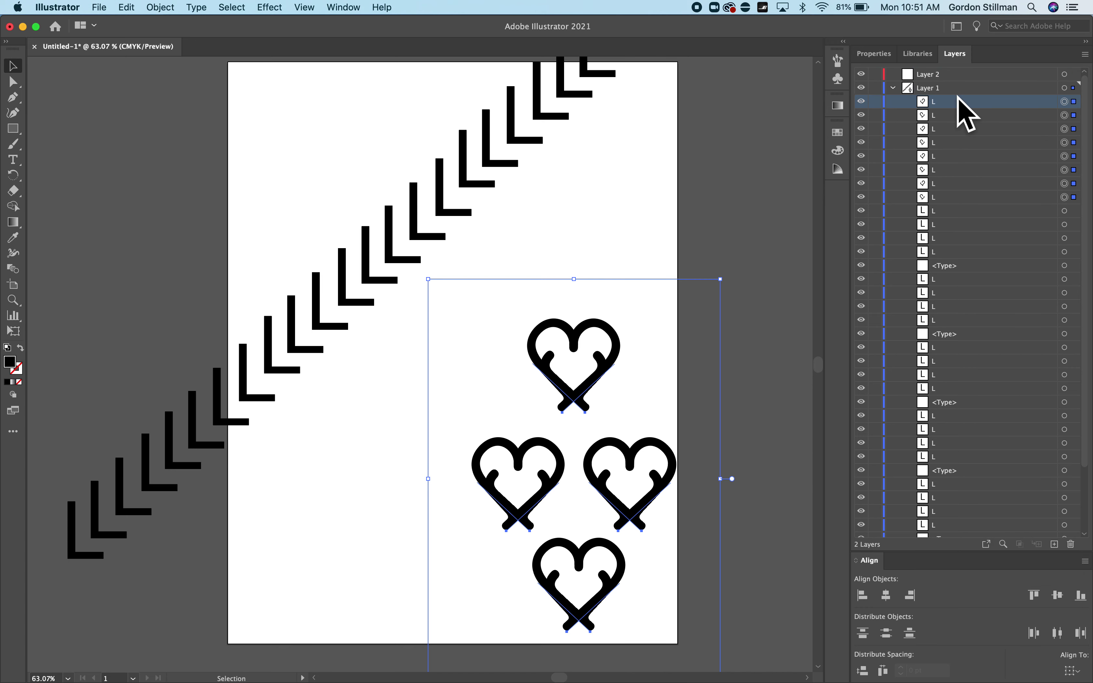
shift+click(986, 195)
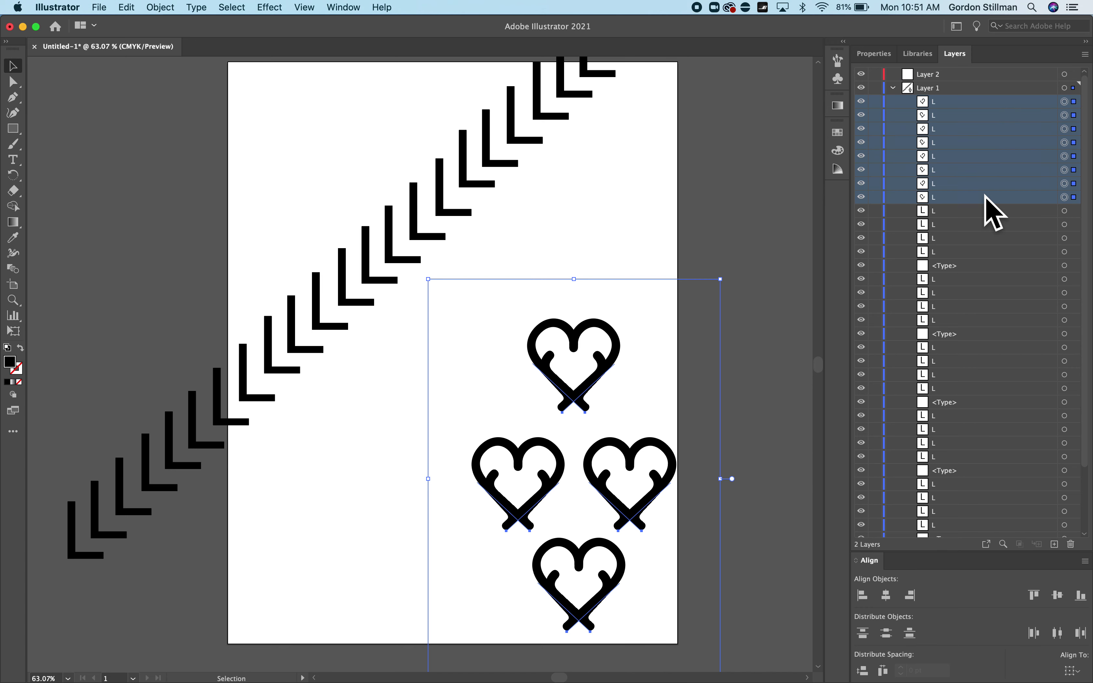
drag(963, 95, 921, 71)
click(893, 89)
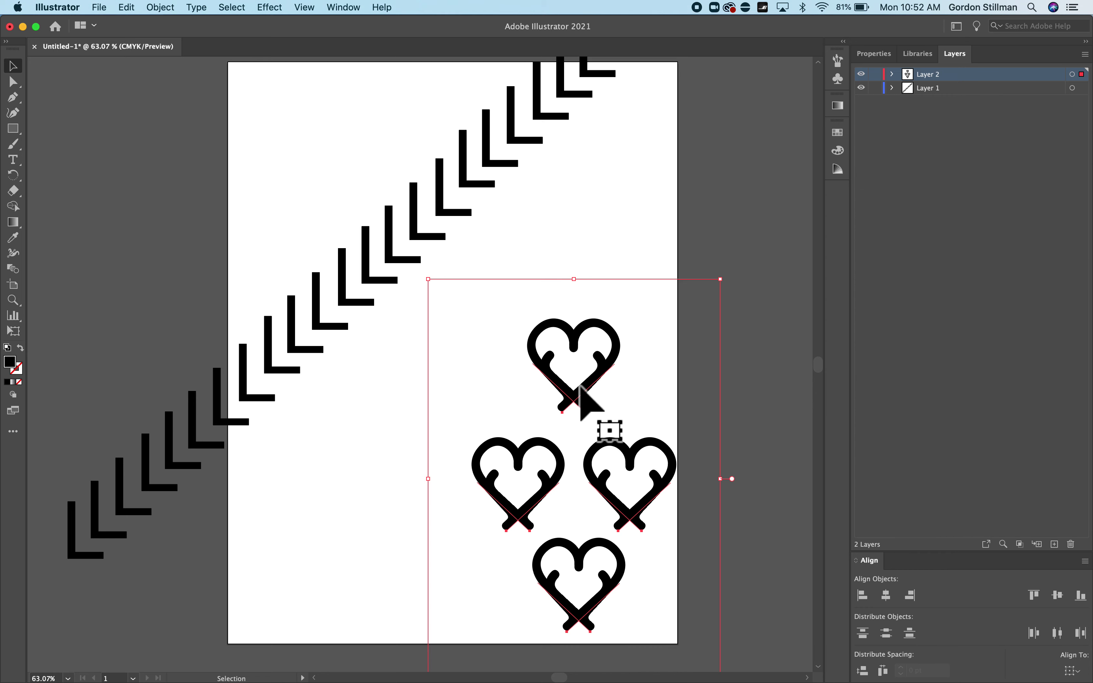
Lock Layer 1 and reposition only the four hearts so they sit below the diagonal L pattern.
drag(585, 401, 421, 228)
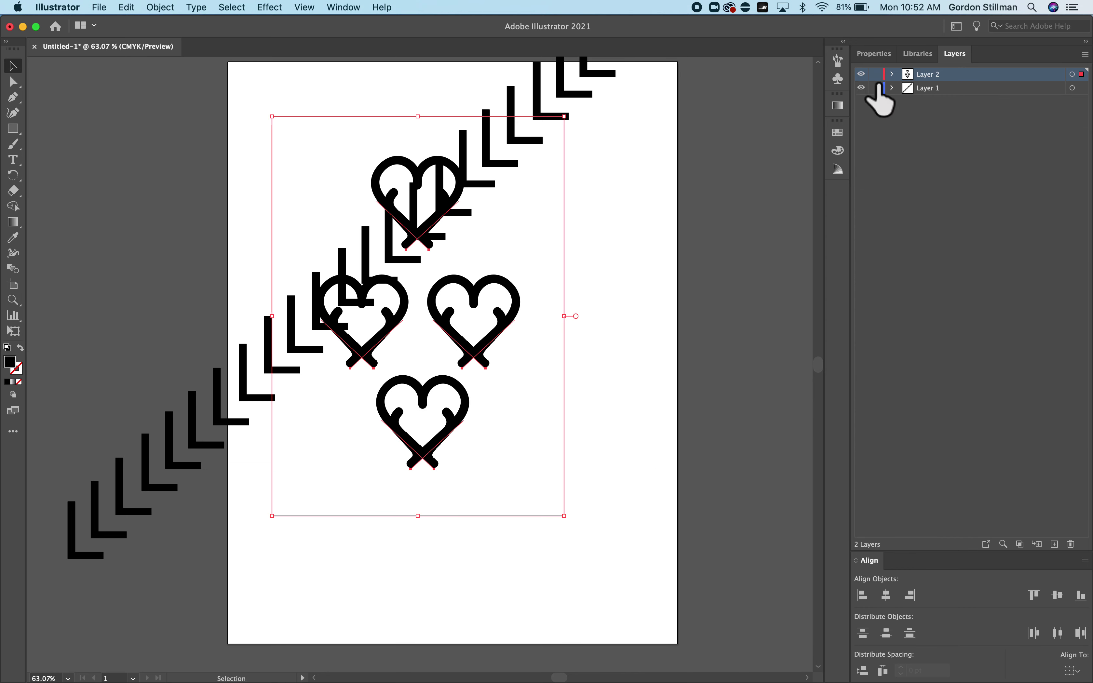
click(877, 88)
click(533, 278)
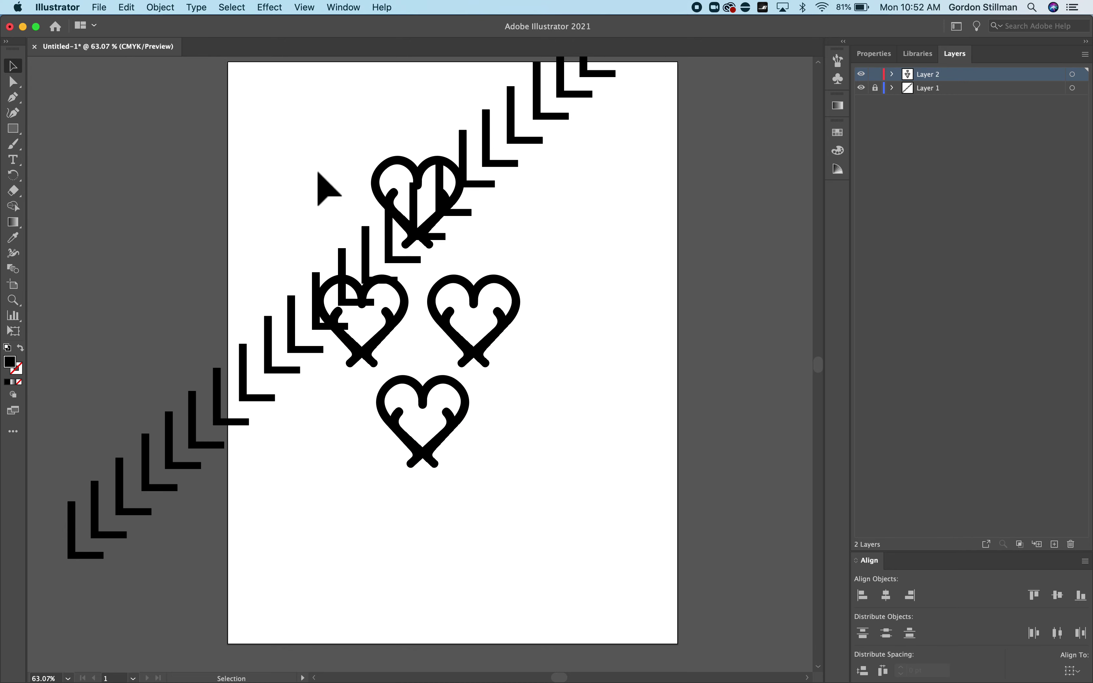
drag(285, 162, 551, 461)
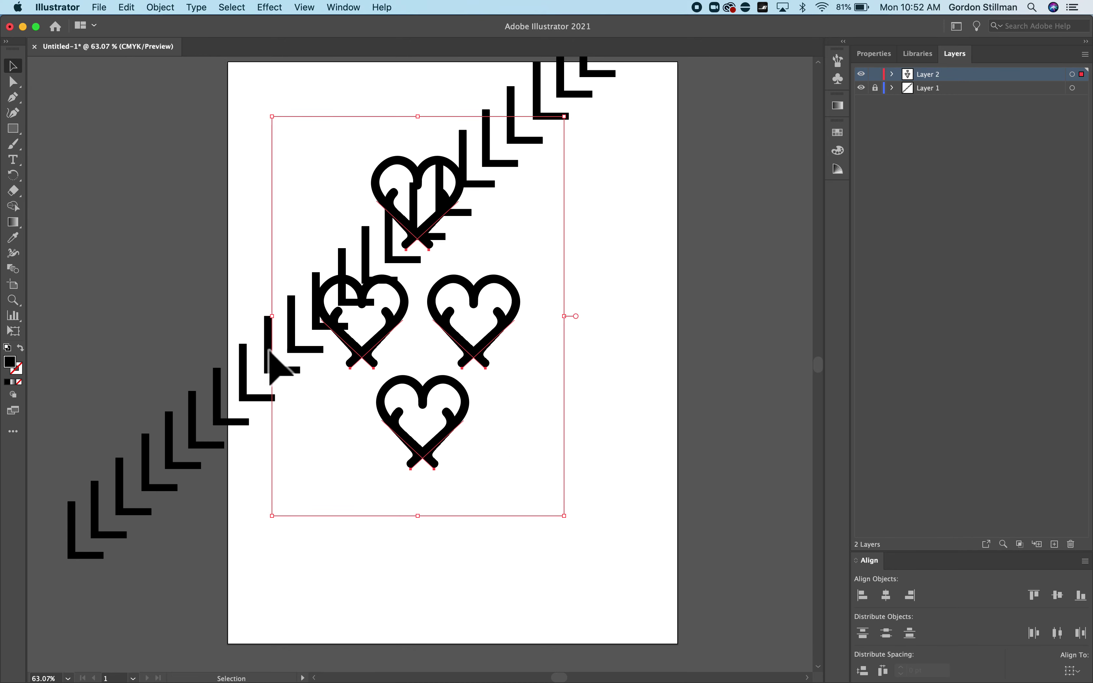
drag(441, 228, 540, 351)
click(591, 192)
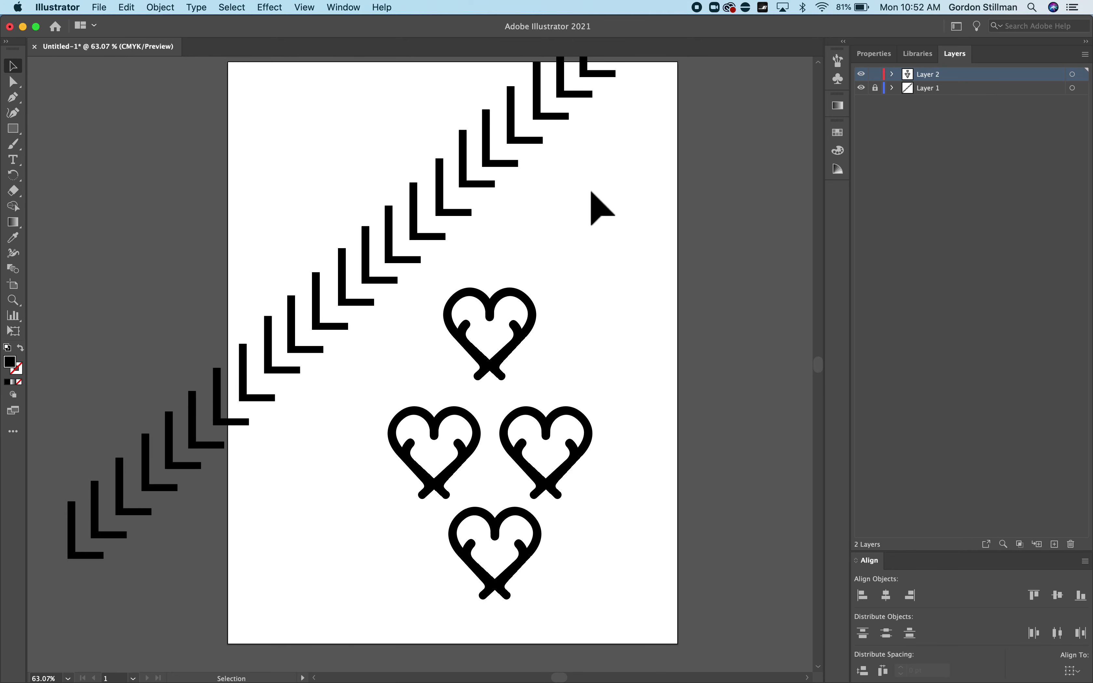
Select the four hearts and move the group slightly up toward the middle of the page.
scroll(422, 241, up, 5)
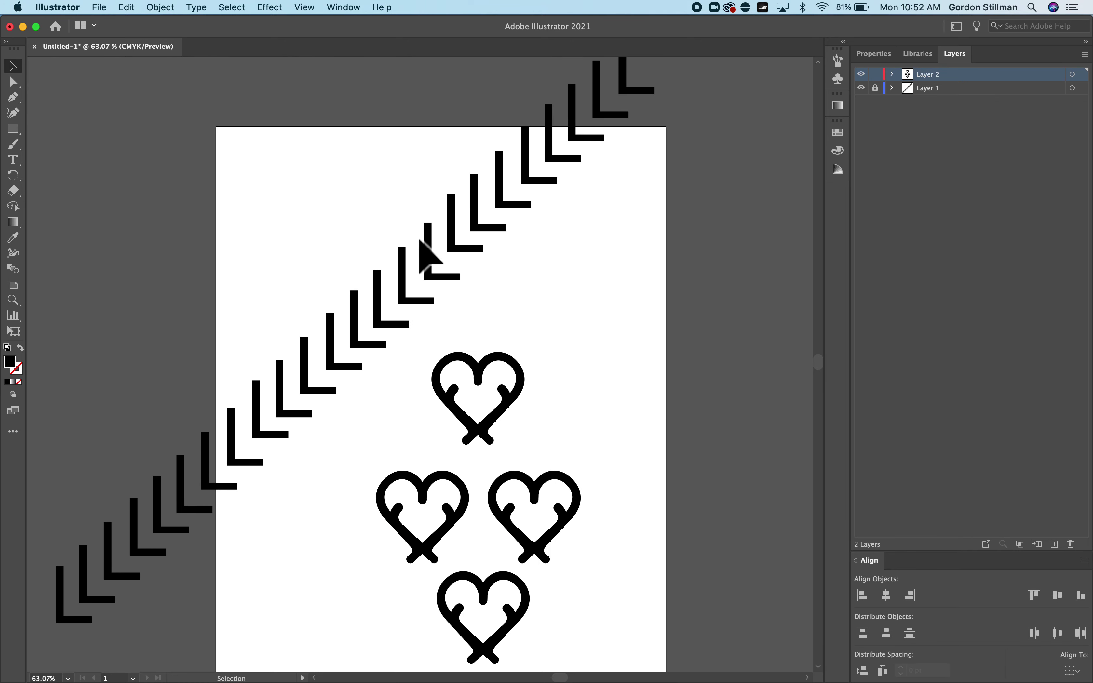
scroll(439, 411, down, 6)
drag(365, 290, 615, 606)
drag(501, 431, 471, 346)
Lock Layer 2 with Layer 1 unlocked, copy the diagonal L strip and move it up across the page's upper-left corner.
click(875, 74)
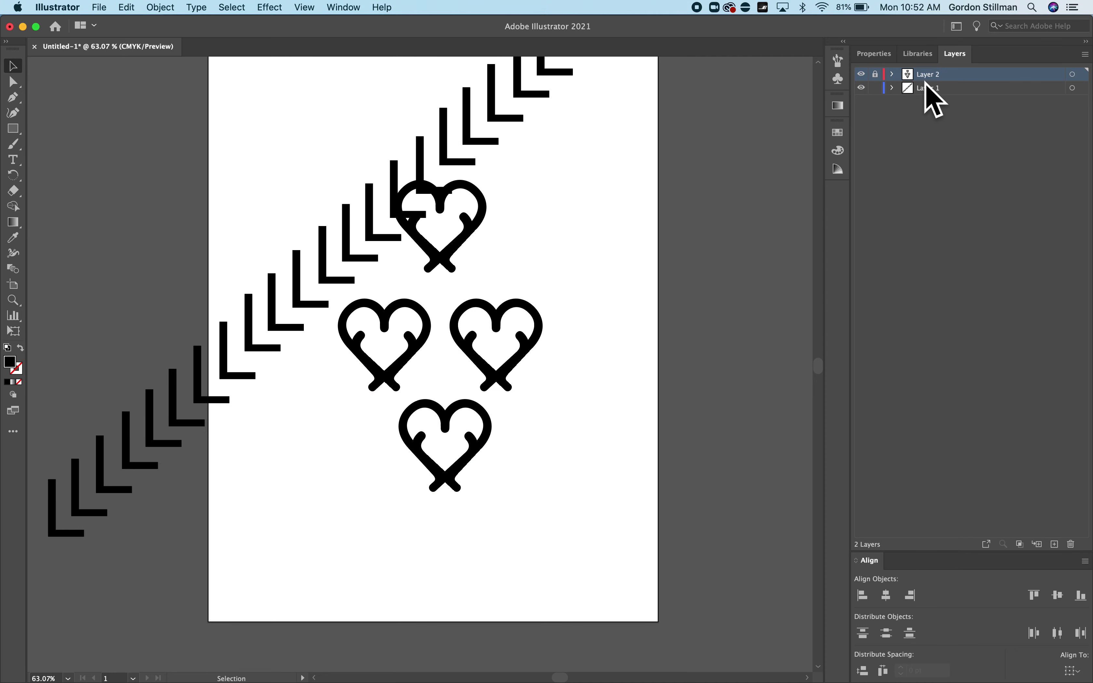
scroll(492, 286, up, 3)
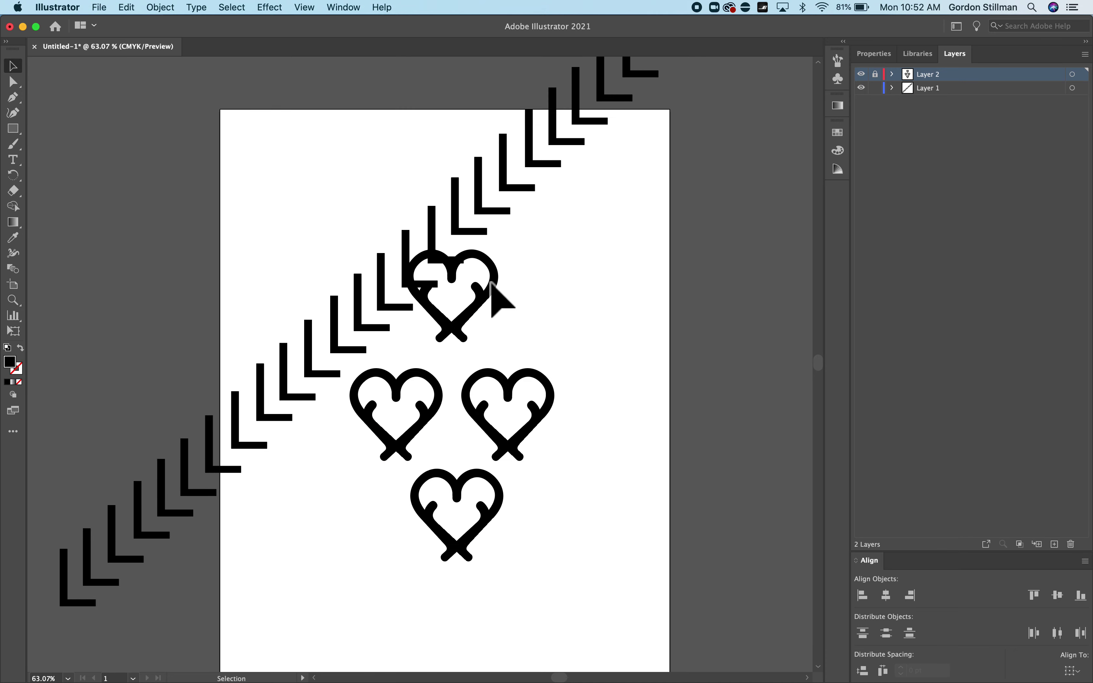
drag(202, 63, 749, 605)
key(super)
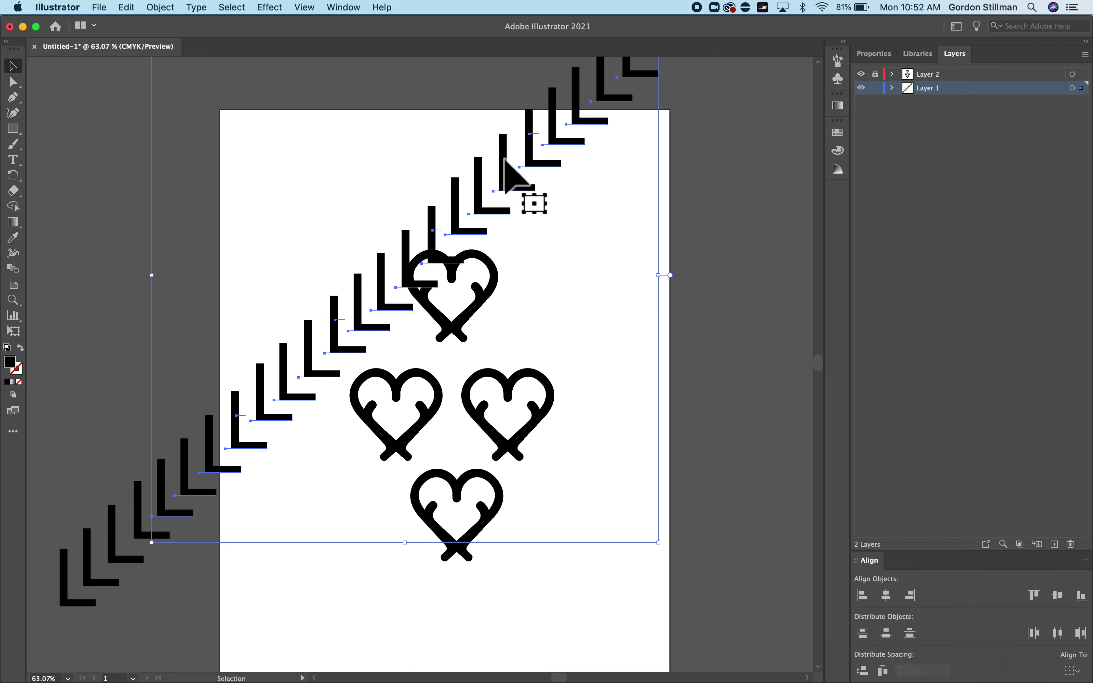
drag(479, 184, 470, 106)
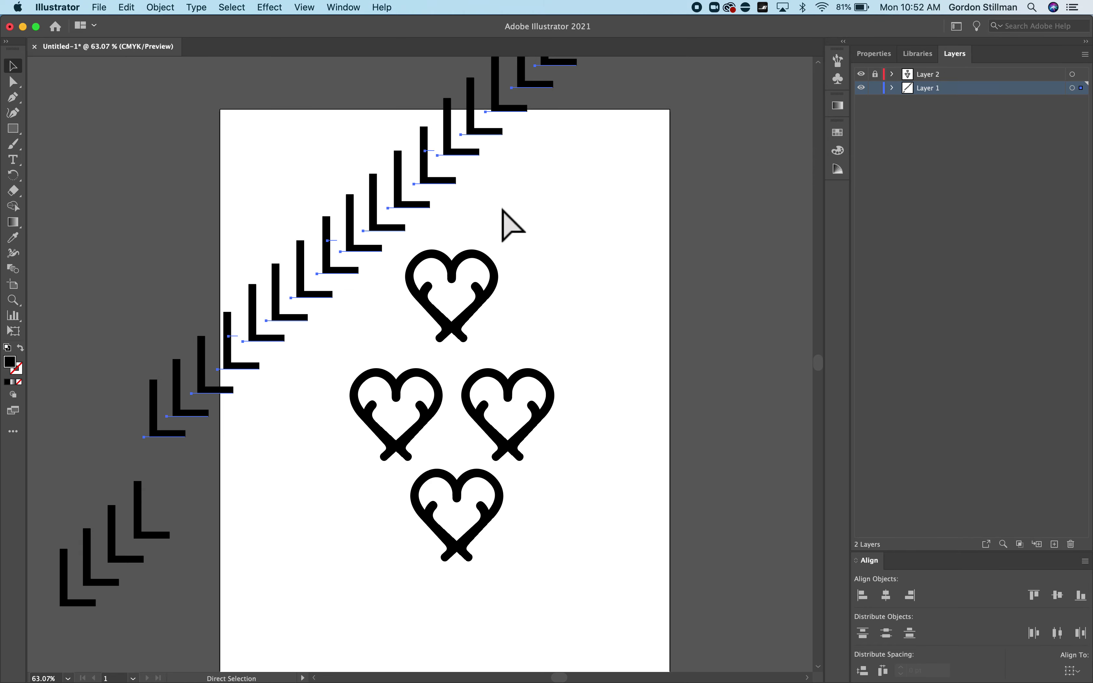
Paste a copy of the diagonal L strip and place it across the page's lower-right corner.
key(super+v)
scroll(503, 225, down, 5)
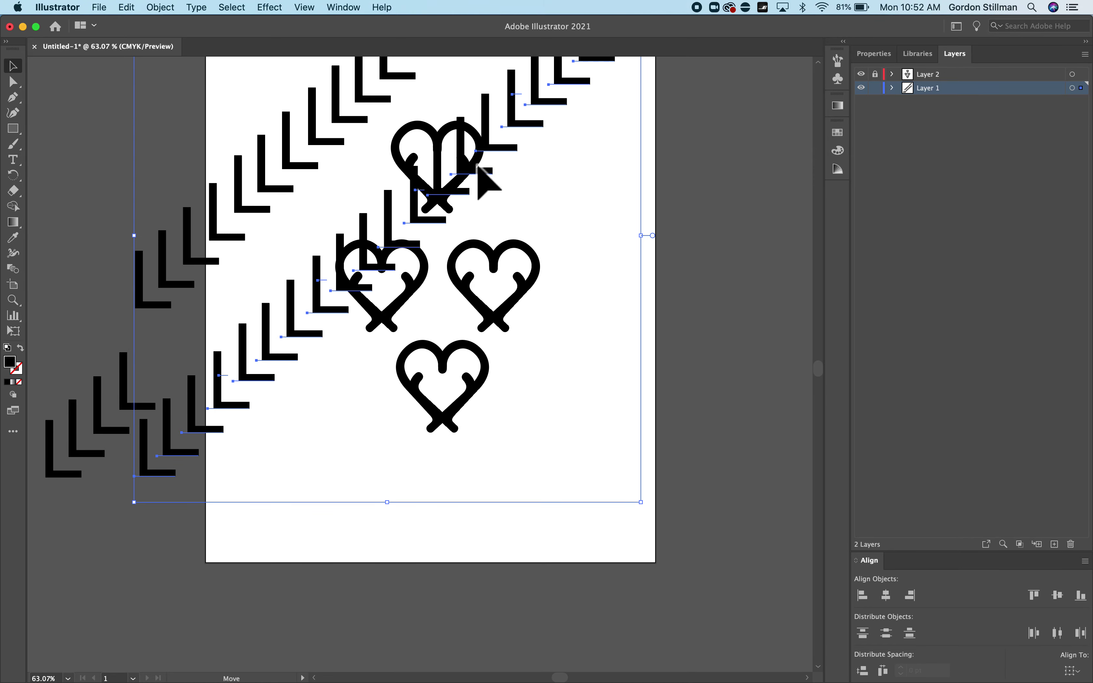
drag(486, 180, 610, 382)
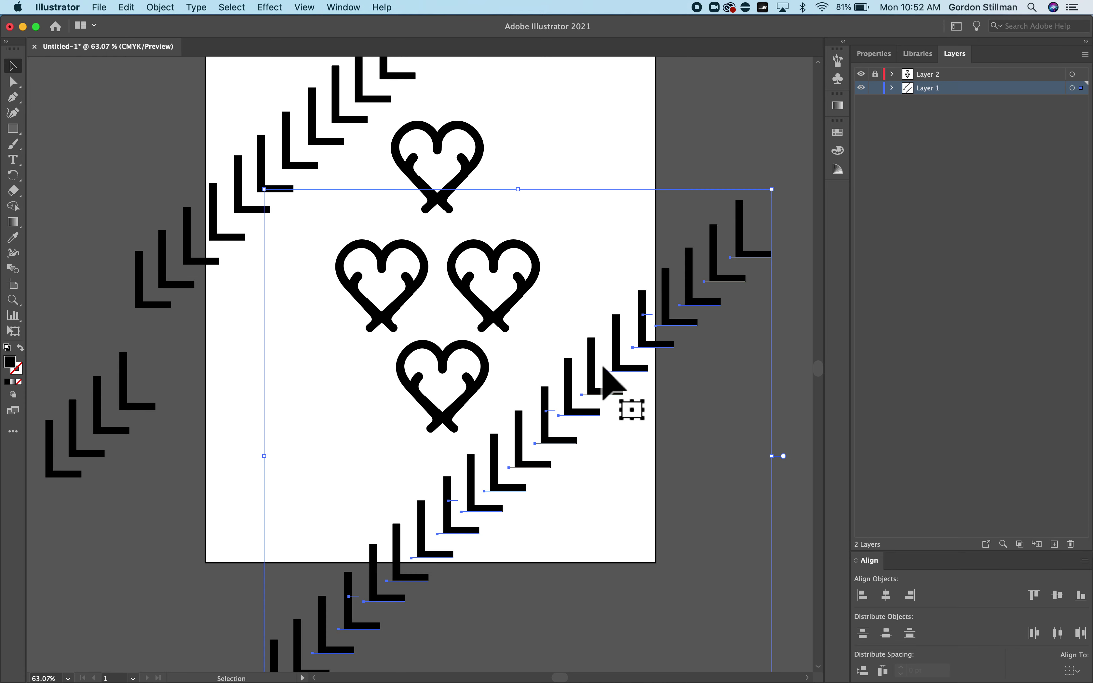
Paste another L strip, rotate it clockwise by about 90° and place it across the page's lower-left corner.
scroll(610, 382, down, 3)
key(super+v)
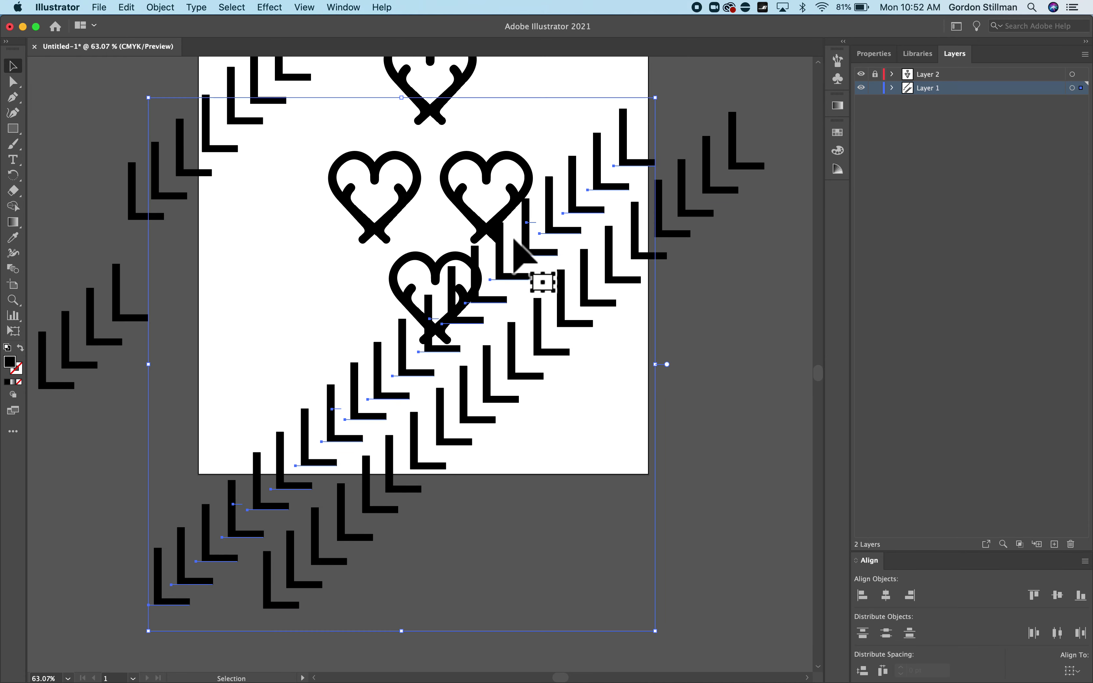
drag(659, 93, 582, 538)
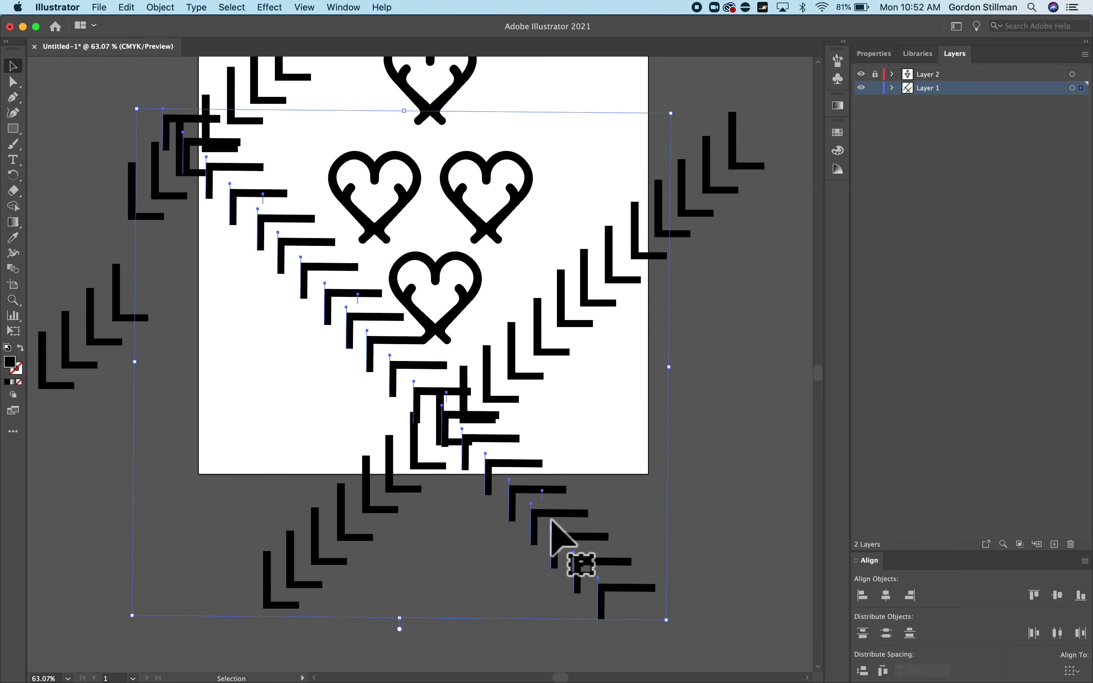
drag(488, 461, 374, 432)
scroll(376, 433, up, 5)
scroll(376, 433, right, 3)
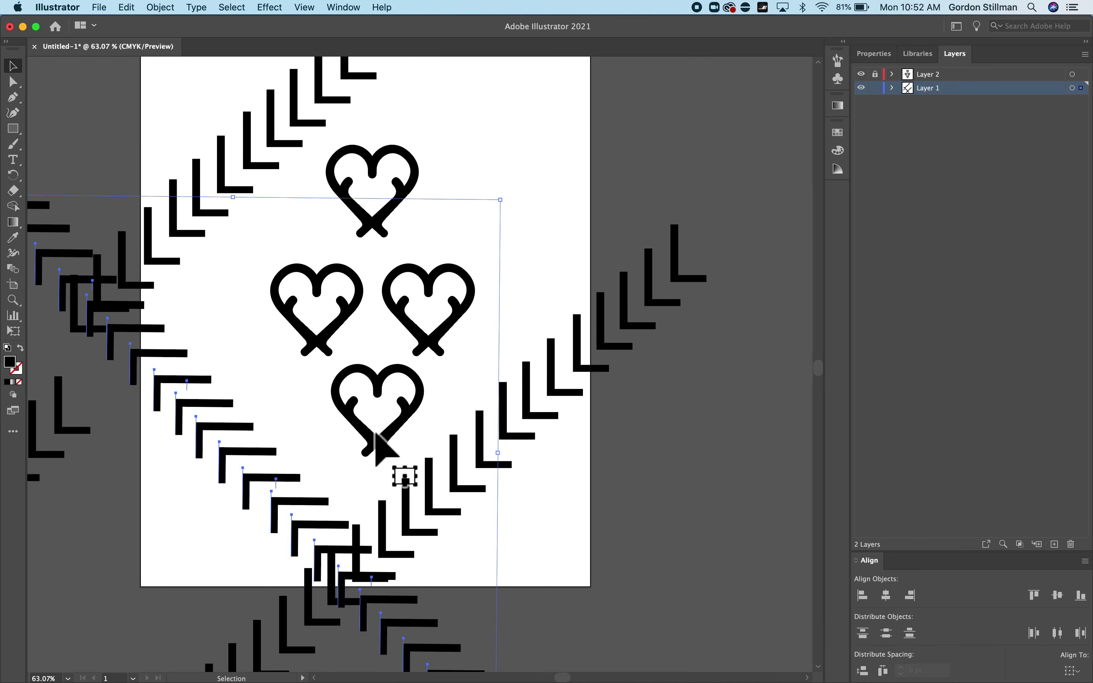
Duplicate the rotated L strip and place the copy across the page's upper-right corner to close the diamond border.
key(super+c)
key(super+v)
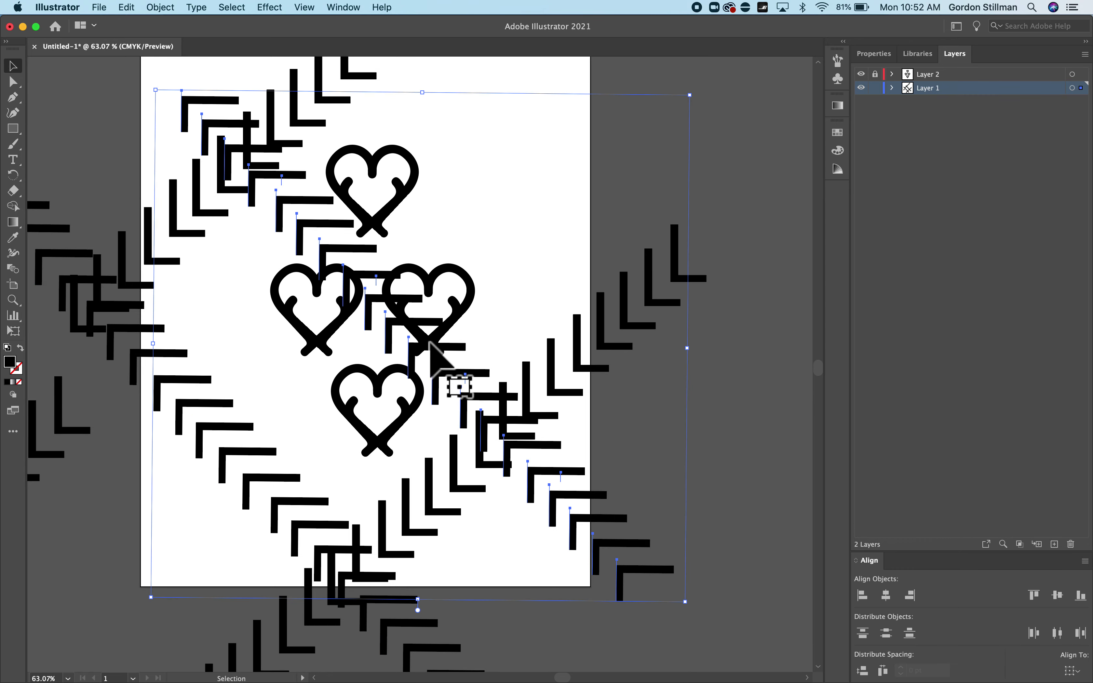
drag(457, 384, 578, 176)
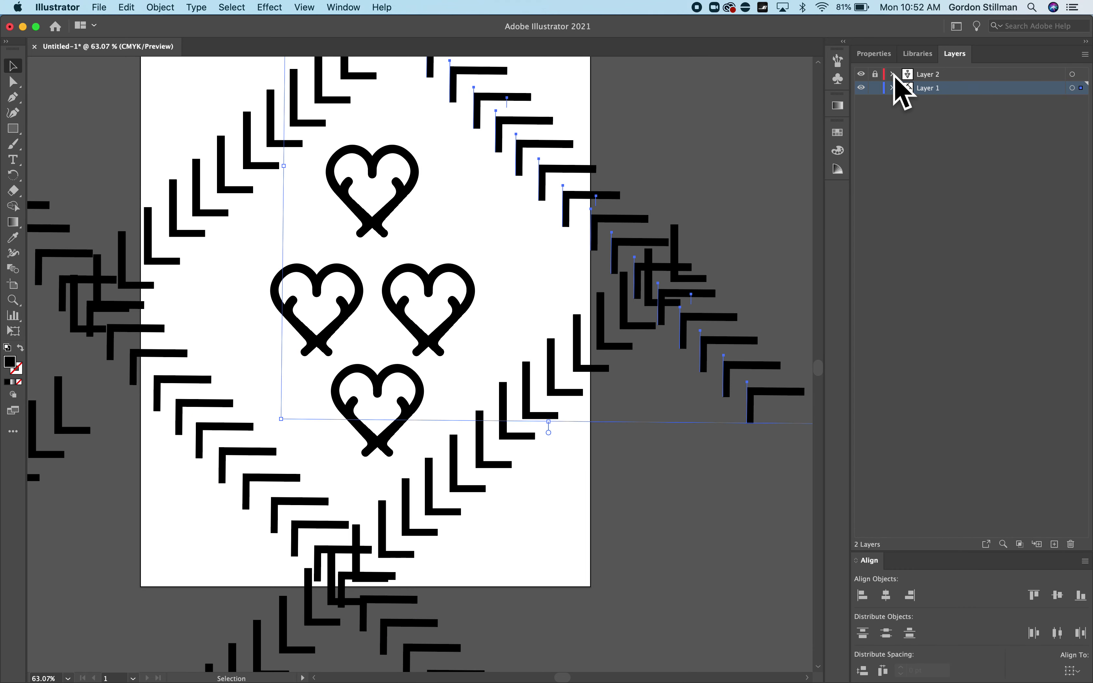
scroll(561, 235, up, 5)
scroll(561, 235, right, 1)
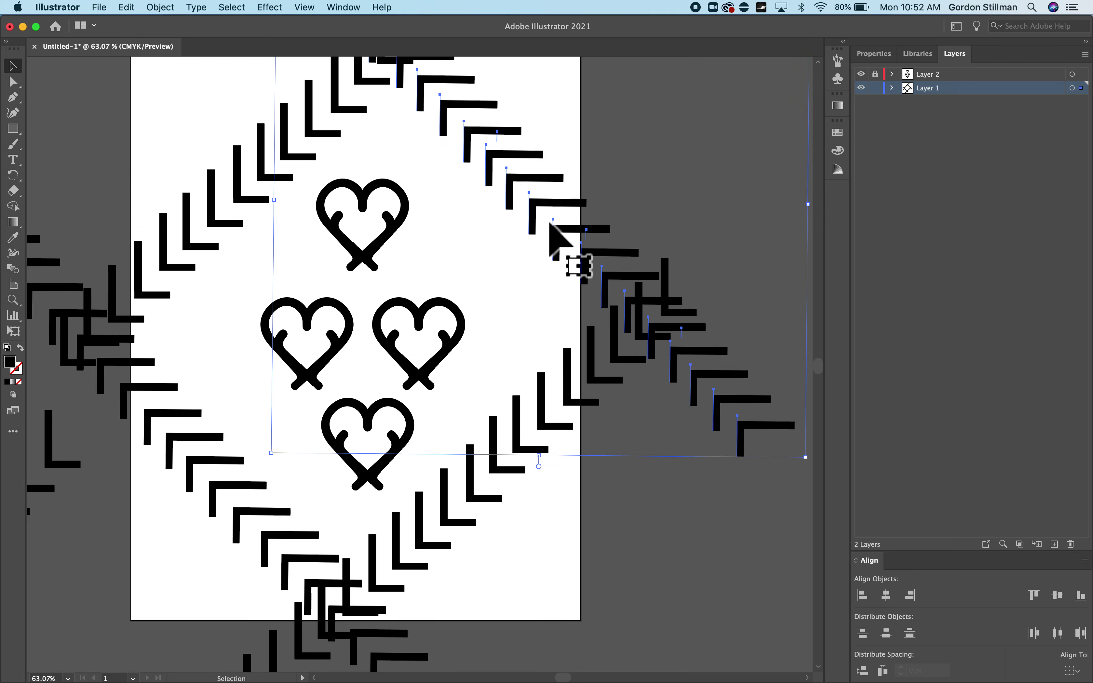
scroll(493, 240, down, 1)
scroll(492, 240, left, 4)
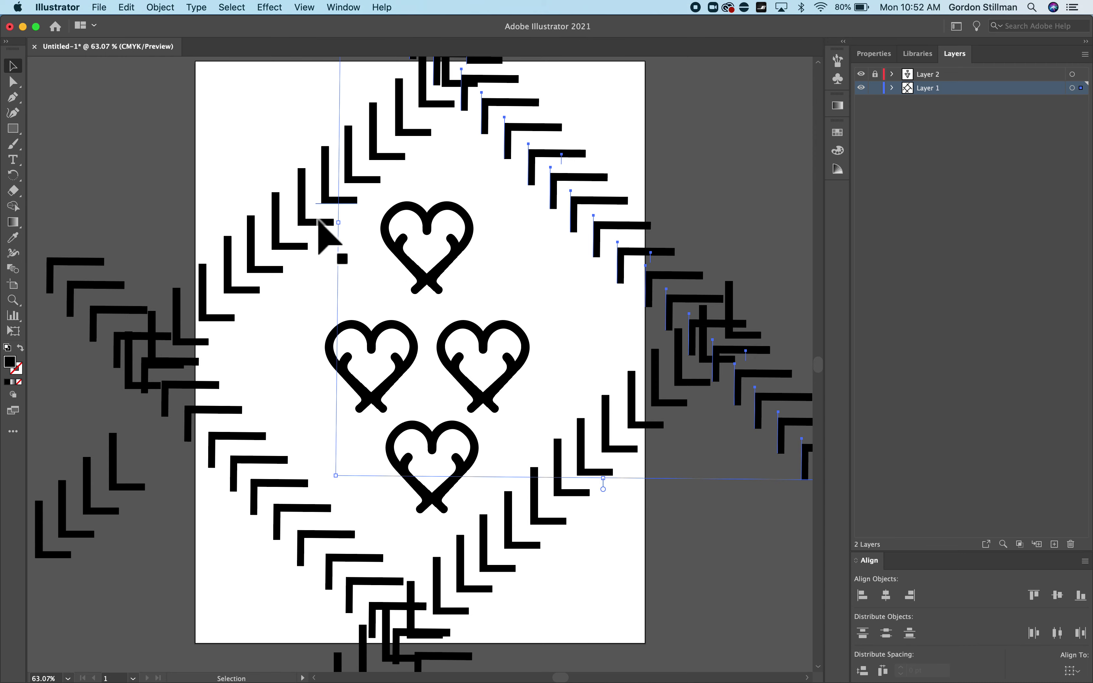
scroll(325, 358, up, 1)
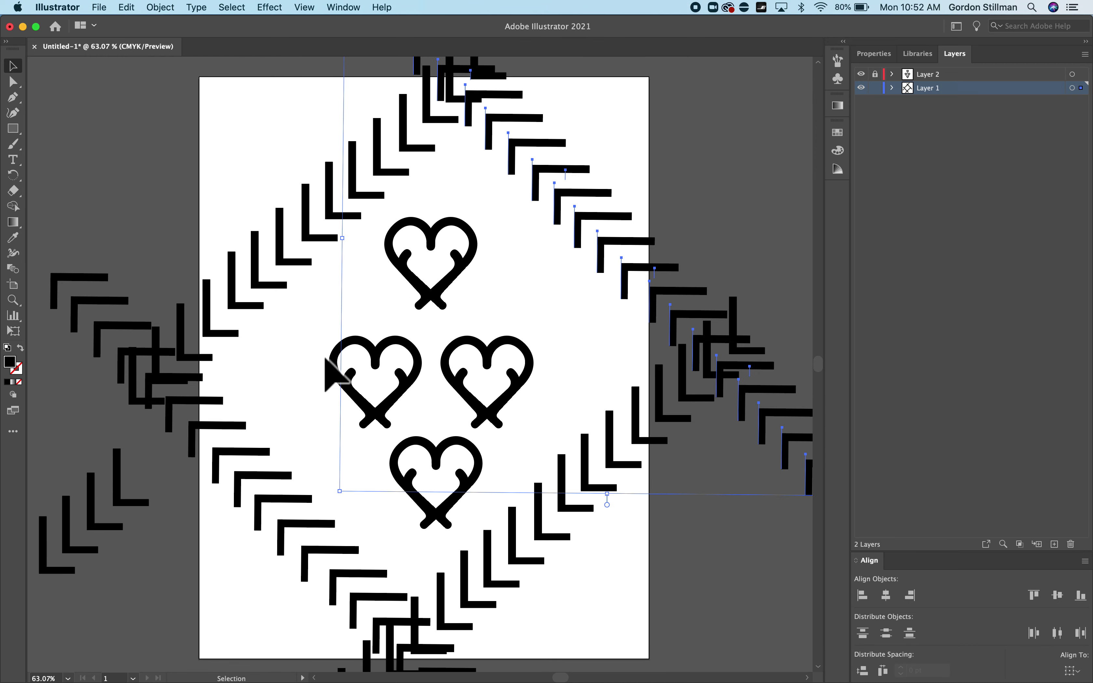